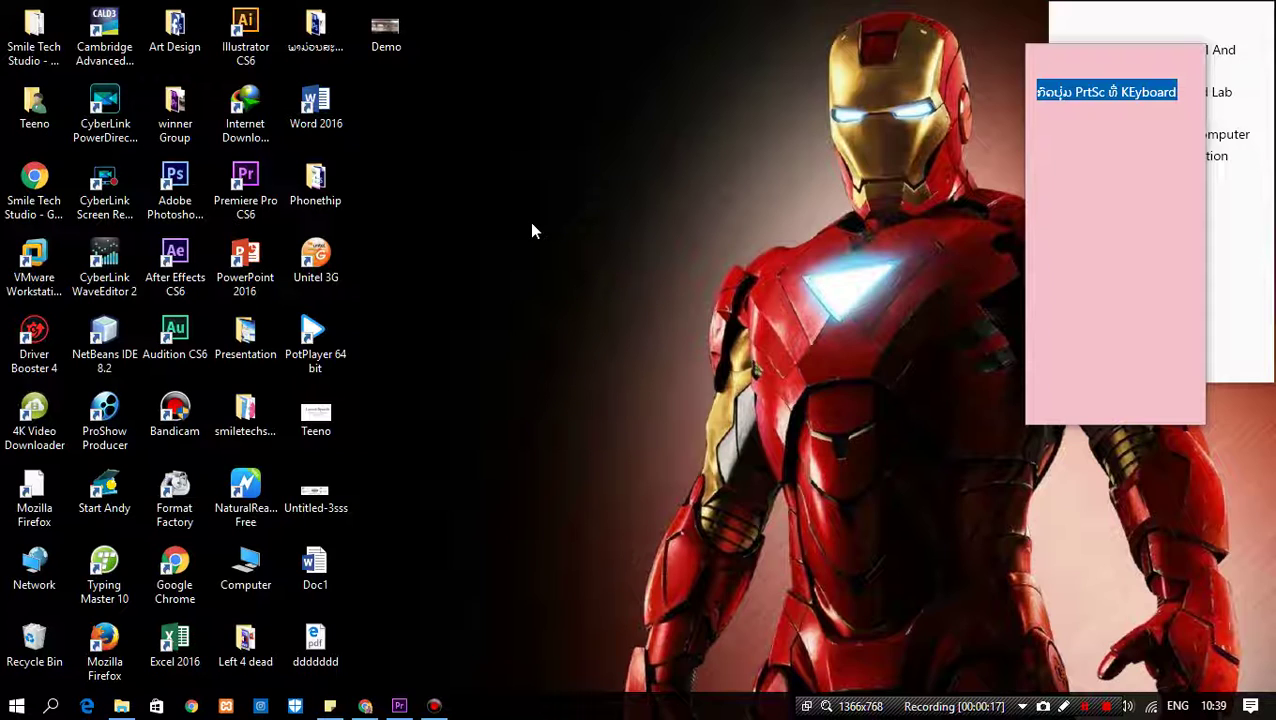
Step: Search Windows for "snipping tool" and open the Snipping Tool desktop app
click(16, 706)
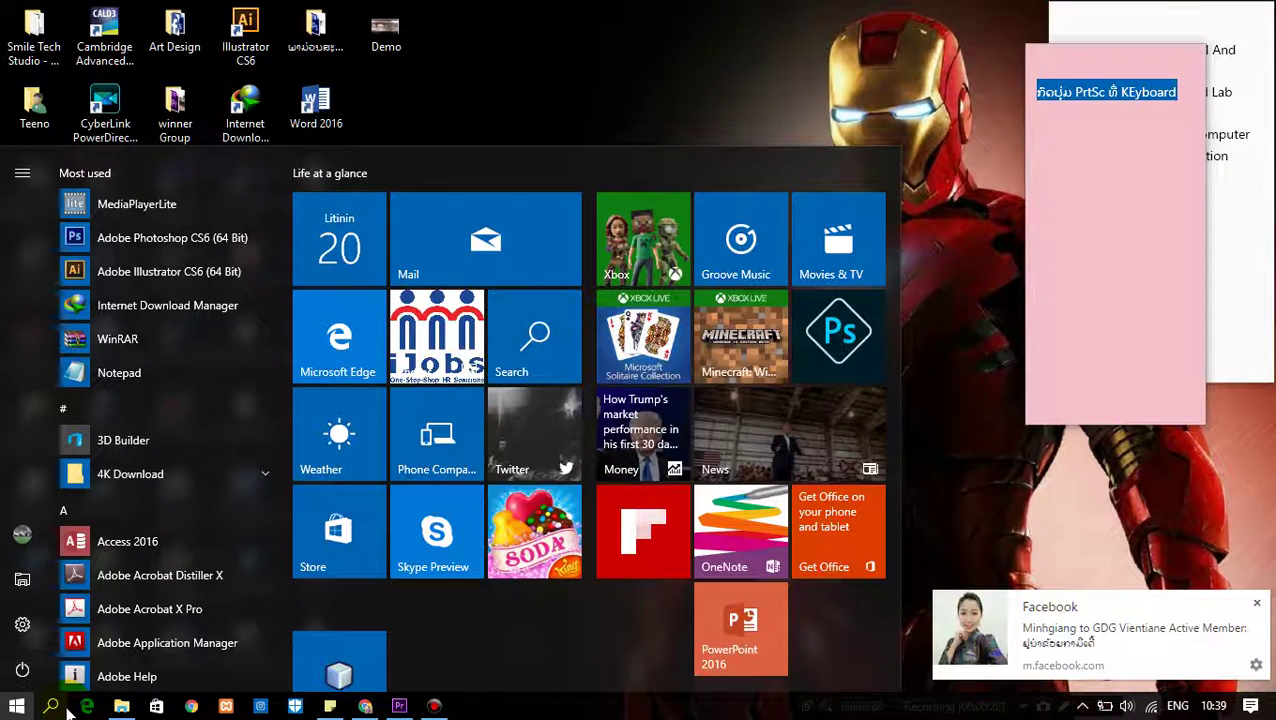
text(snipp)
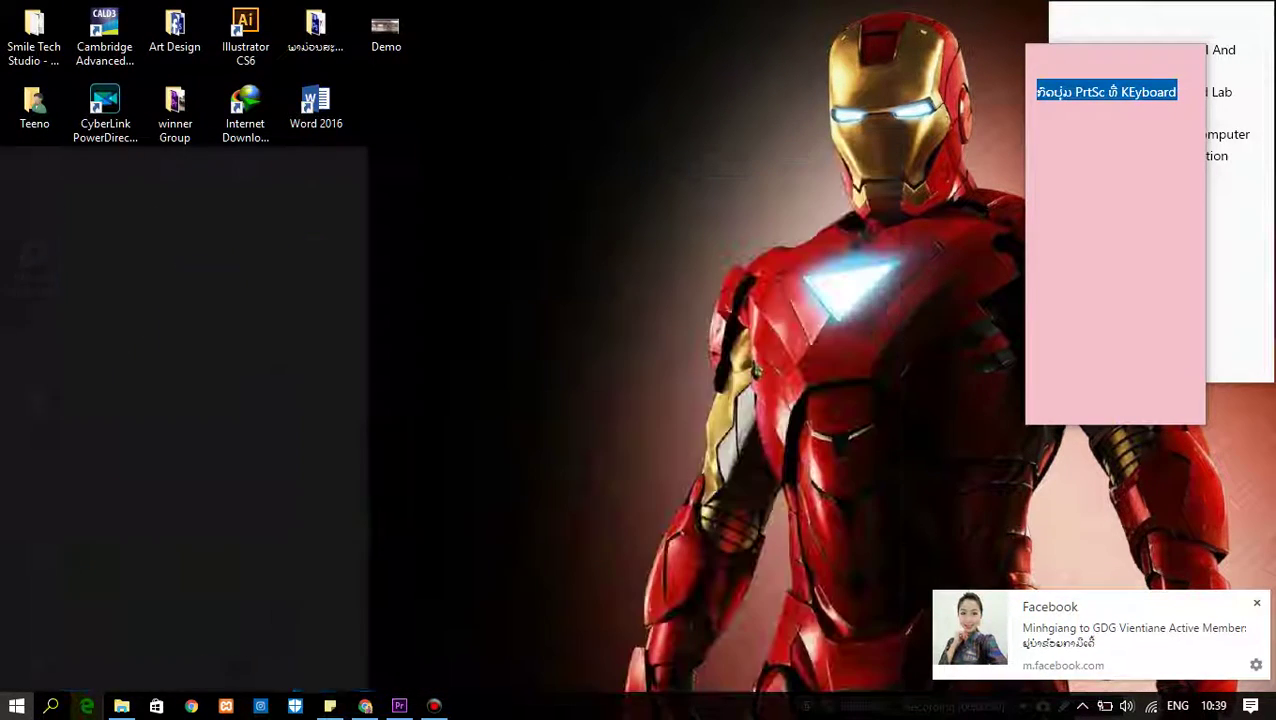
text(ing)
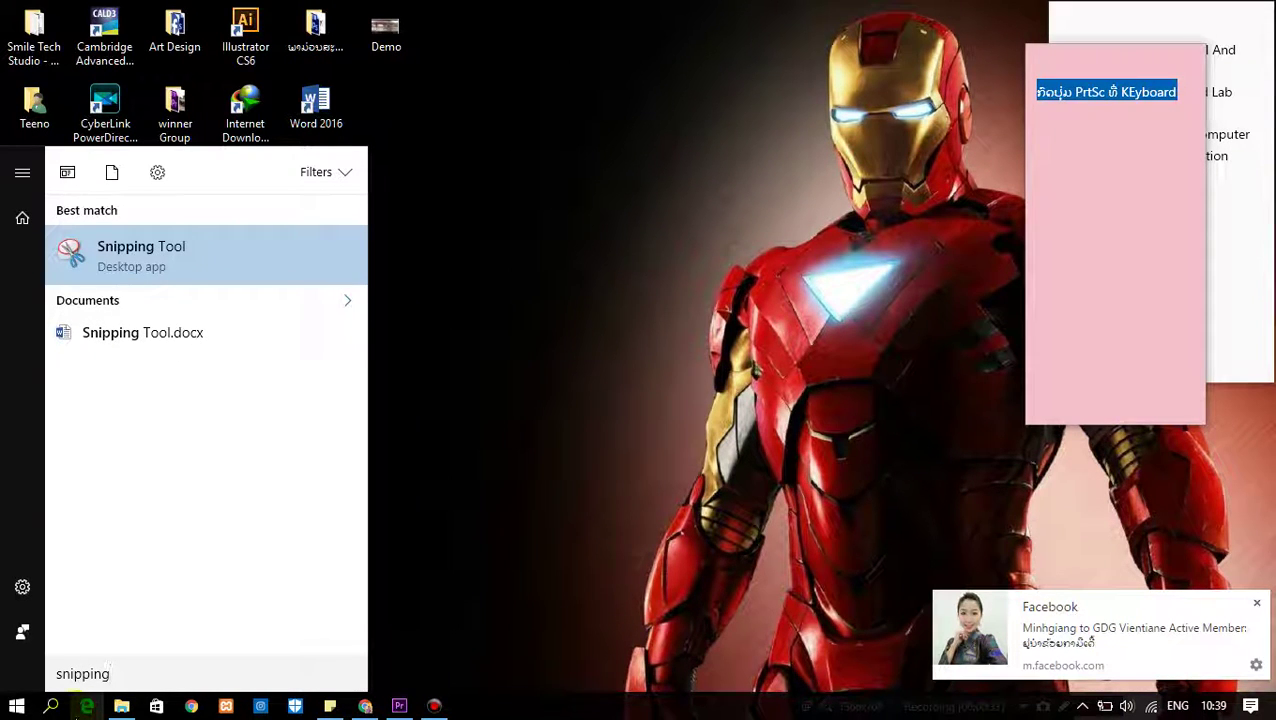
text( tool)
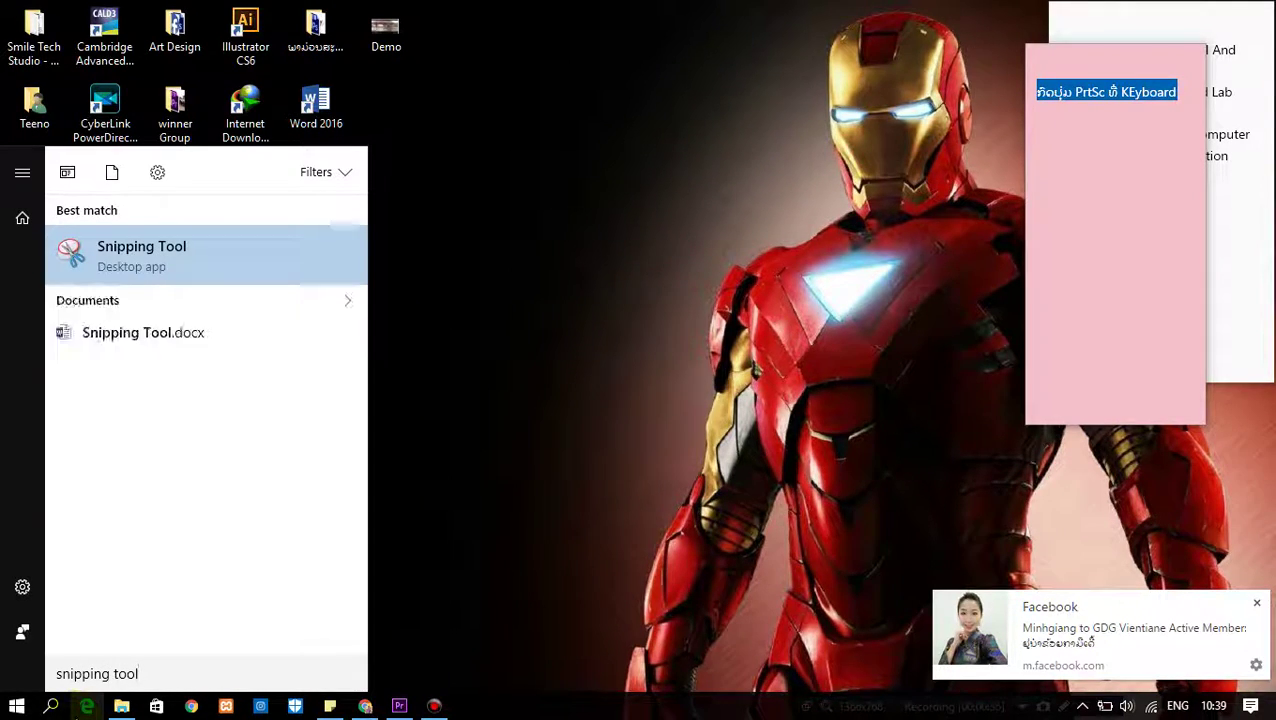
click(142, 251)
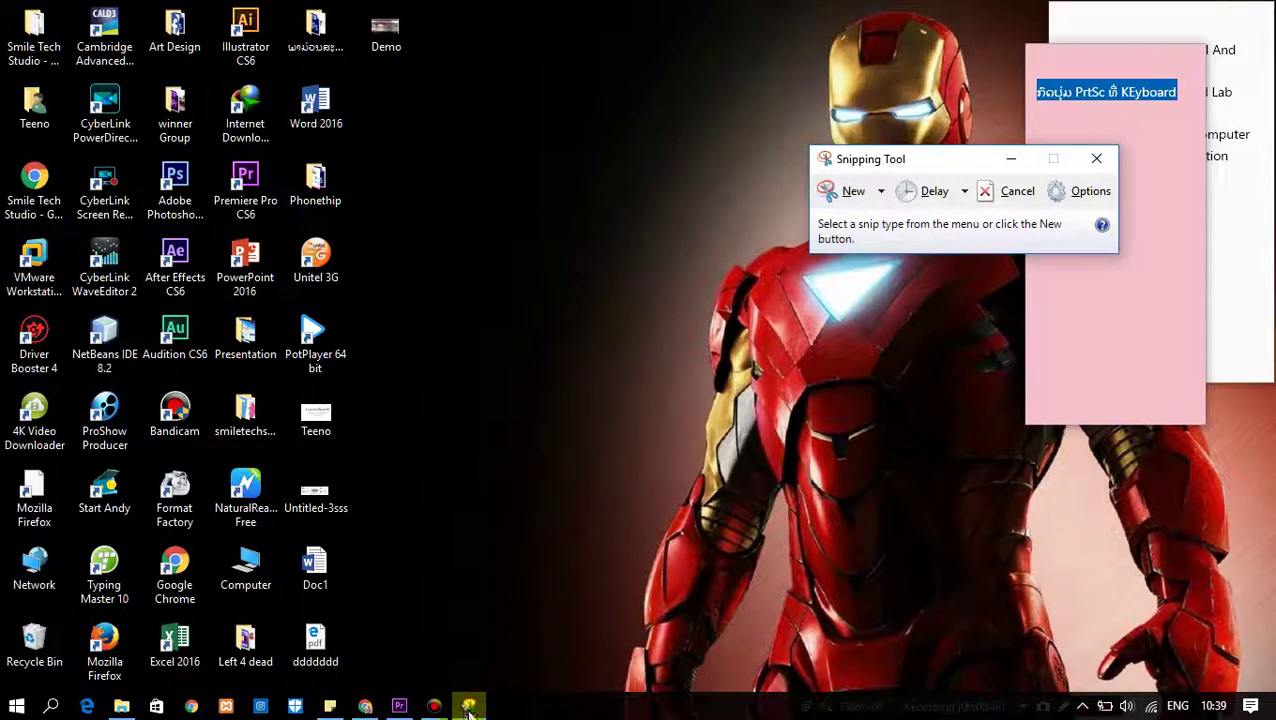
Step: Bring the YouTube page in Chrome to the front and capture the whole screen as a new snip with Snipping Tool
click(367, 709)
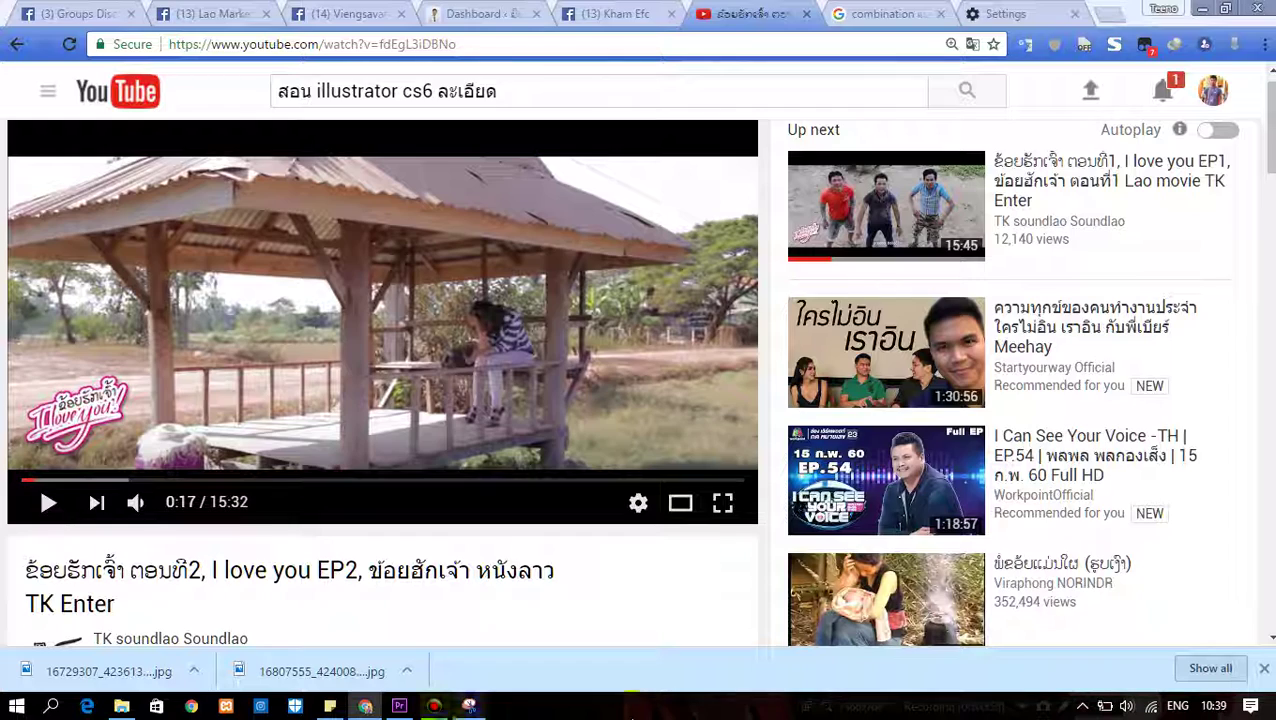
click(469, 706)
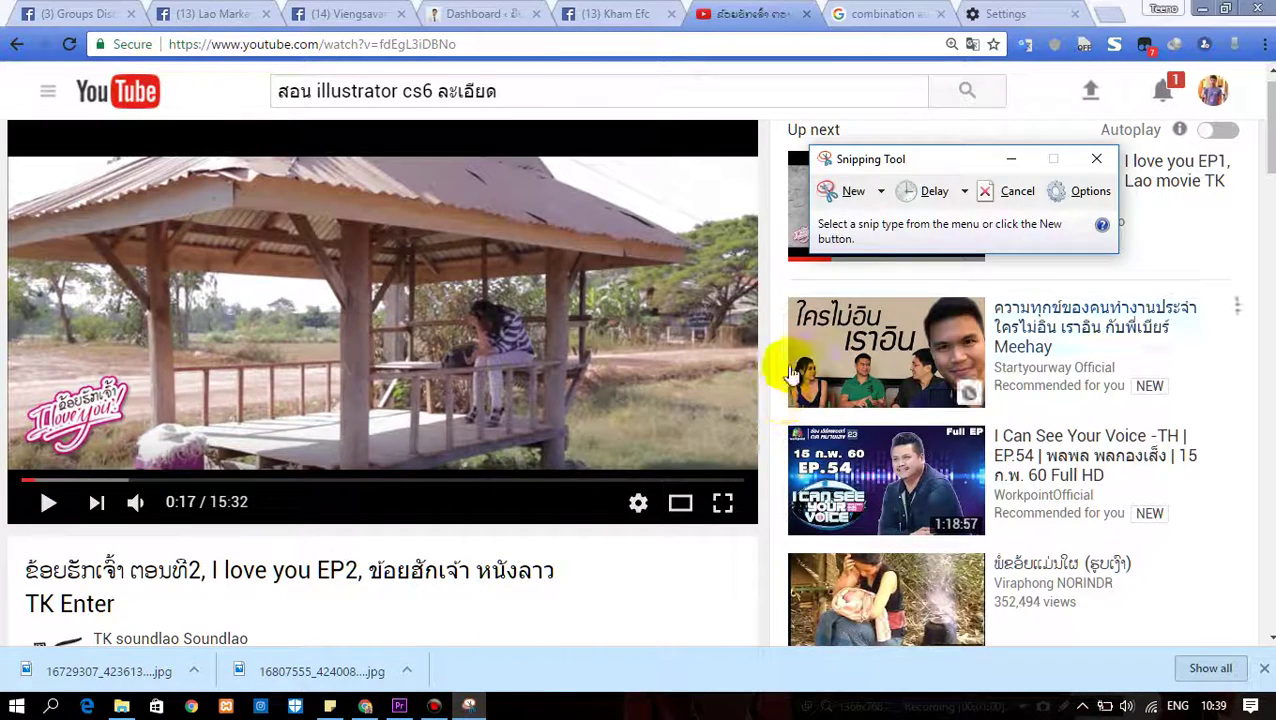
drag(940, 157, 970, 161)
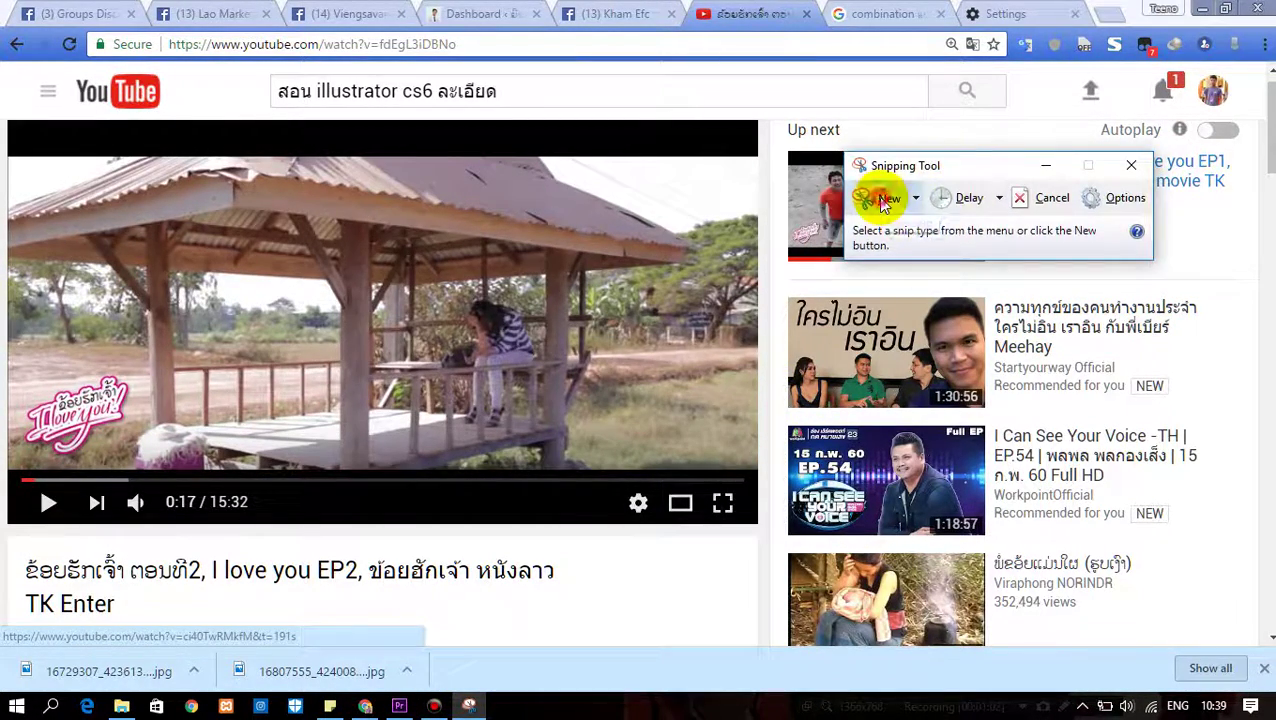
click(883, 199)
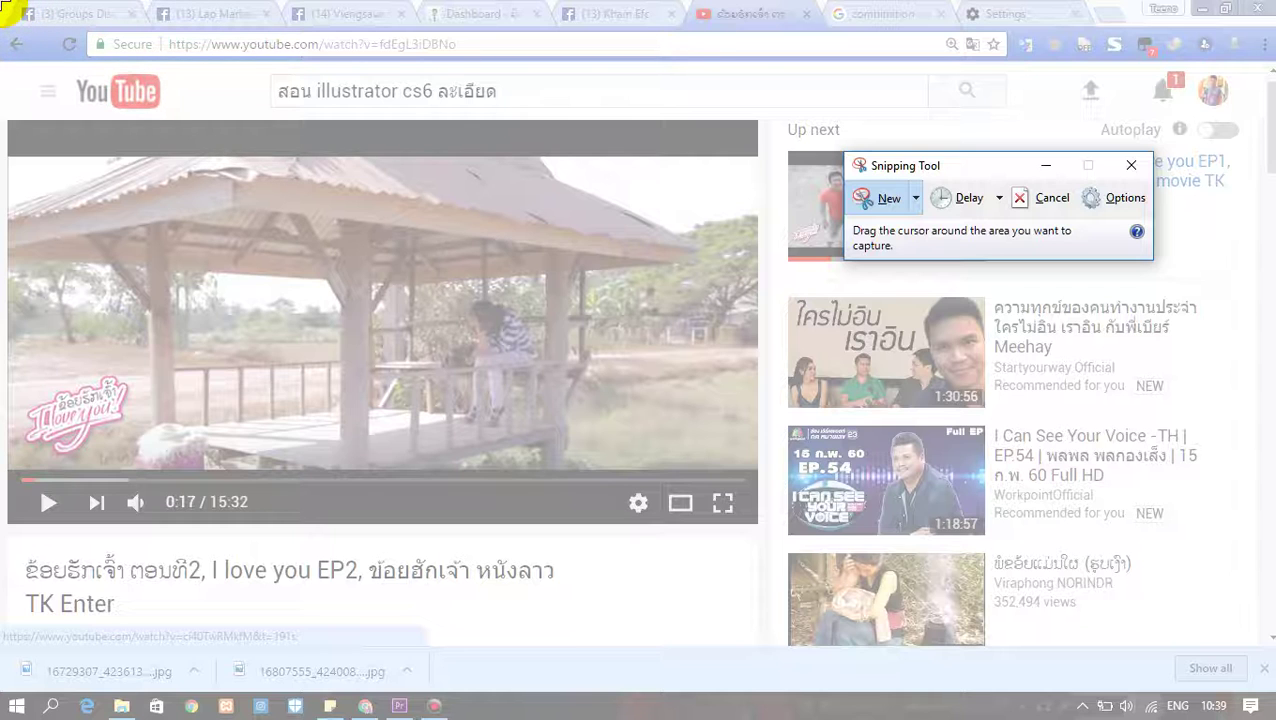
drag(4, 4, 1272, 718)
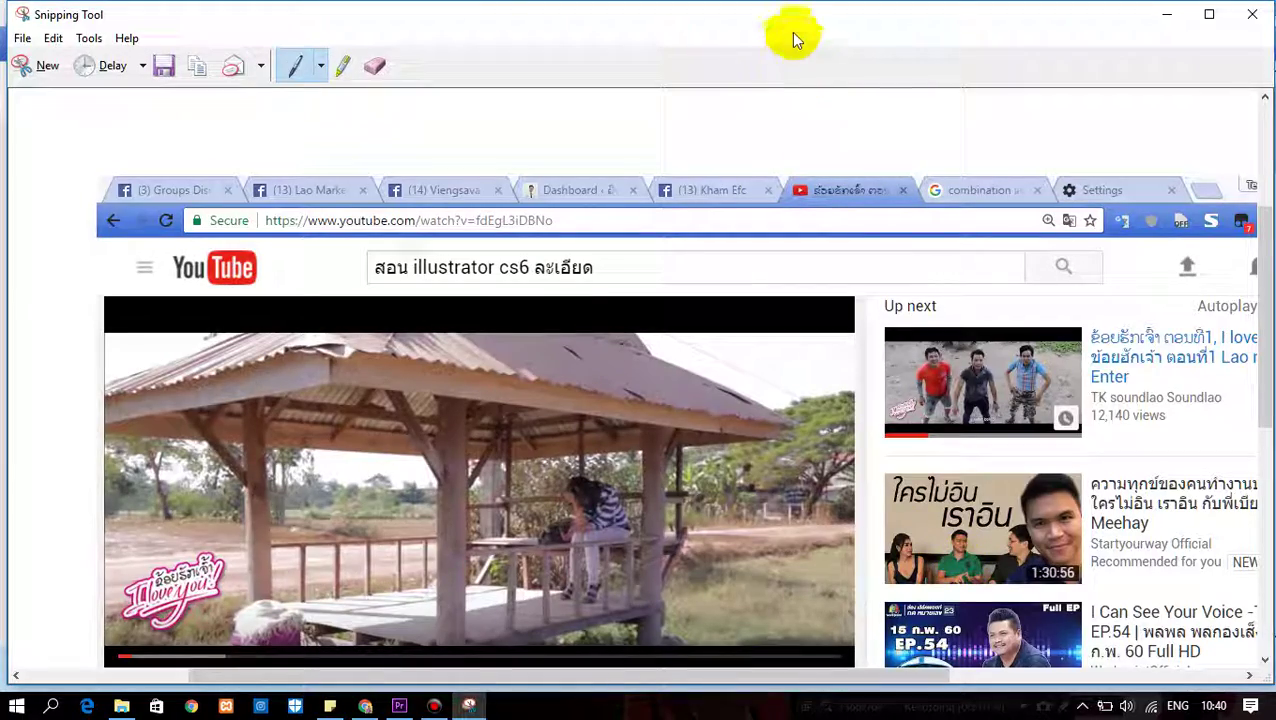
Step: Save the full-screen snip to the Desktop as a JPEG file named picture
drag(791, 32, 762, 35)
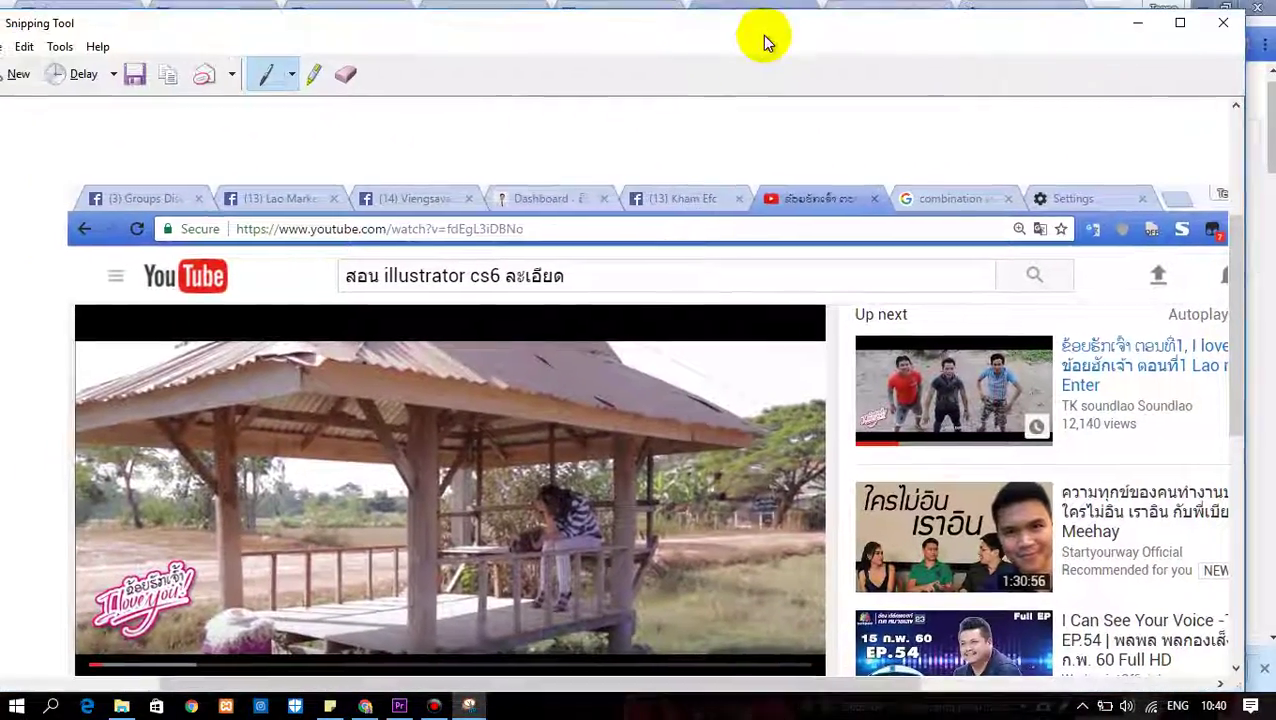
click(1240, 308)
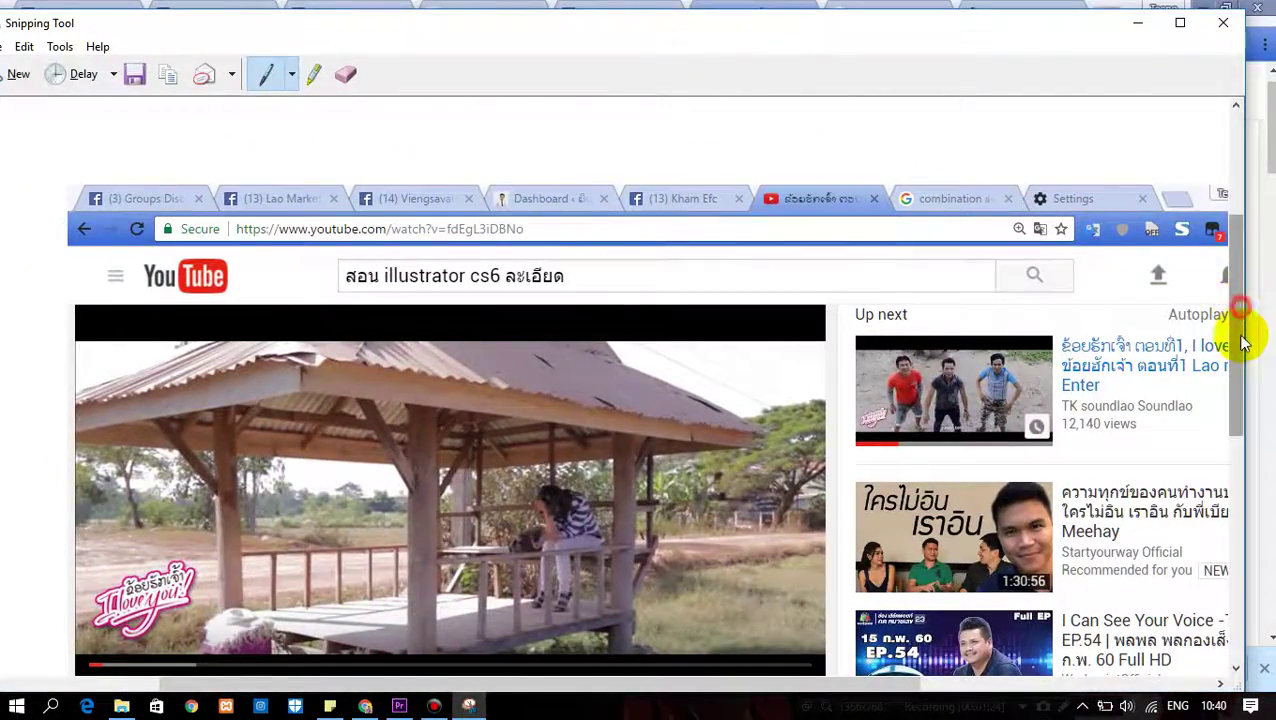
drag(1243, 342, 1250, 316)
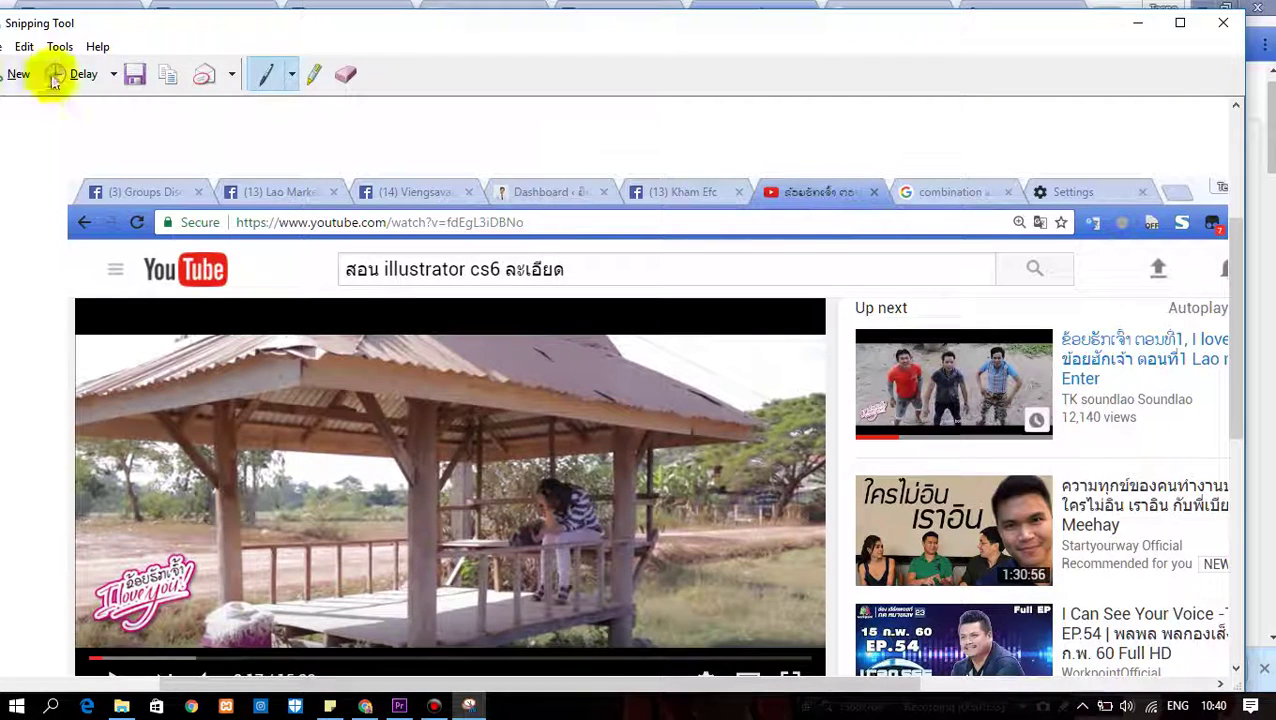
click(136, 77)
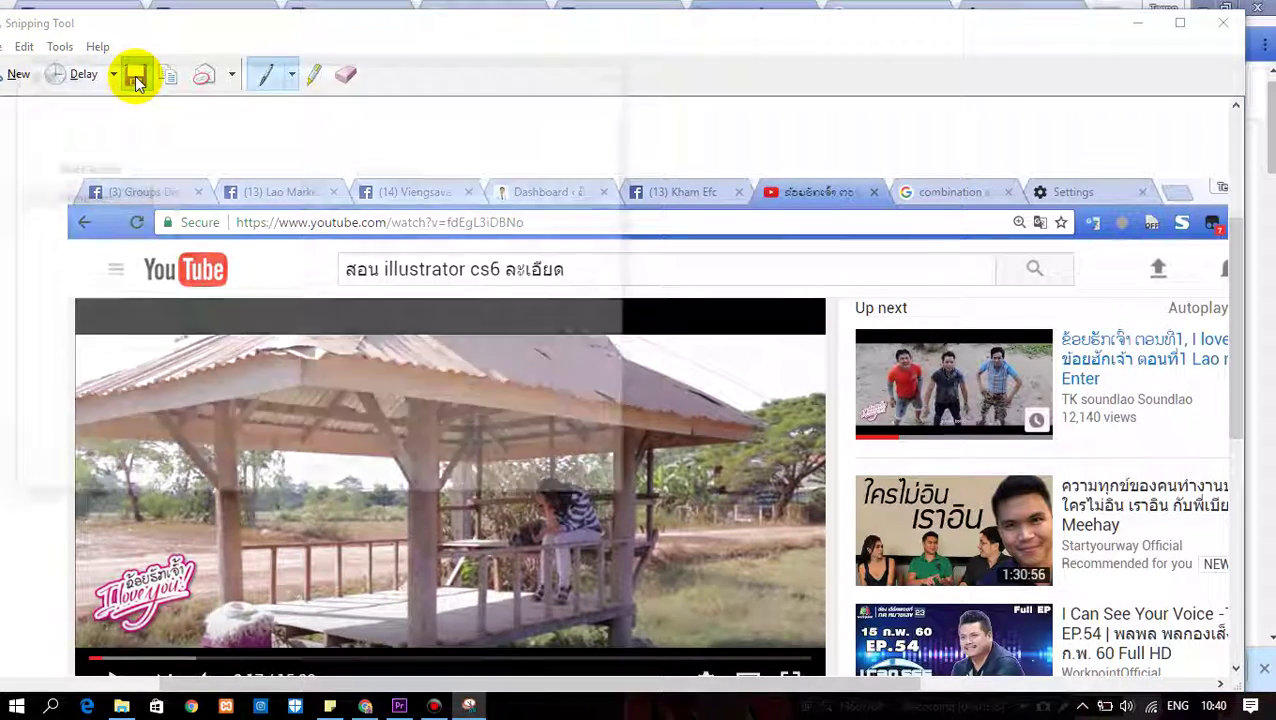
scroll(143, 283, down, 1)
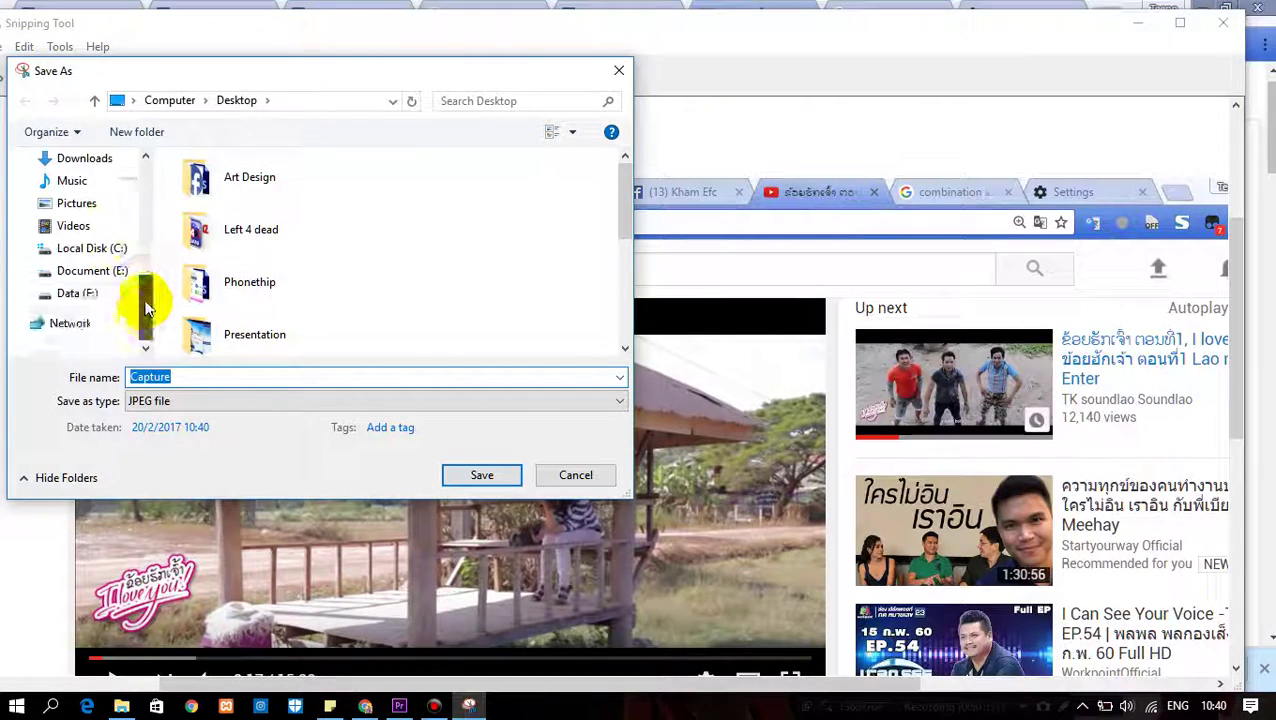
scroll(148, 270, up, 1)
click(85, 185)
double_click(199, 376)
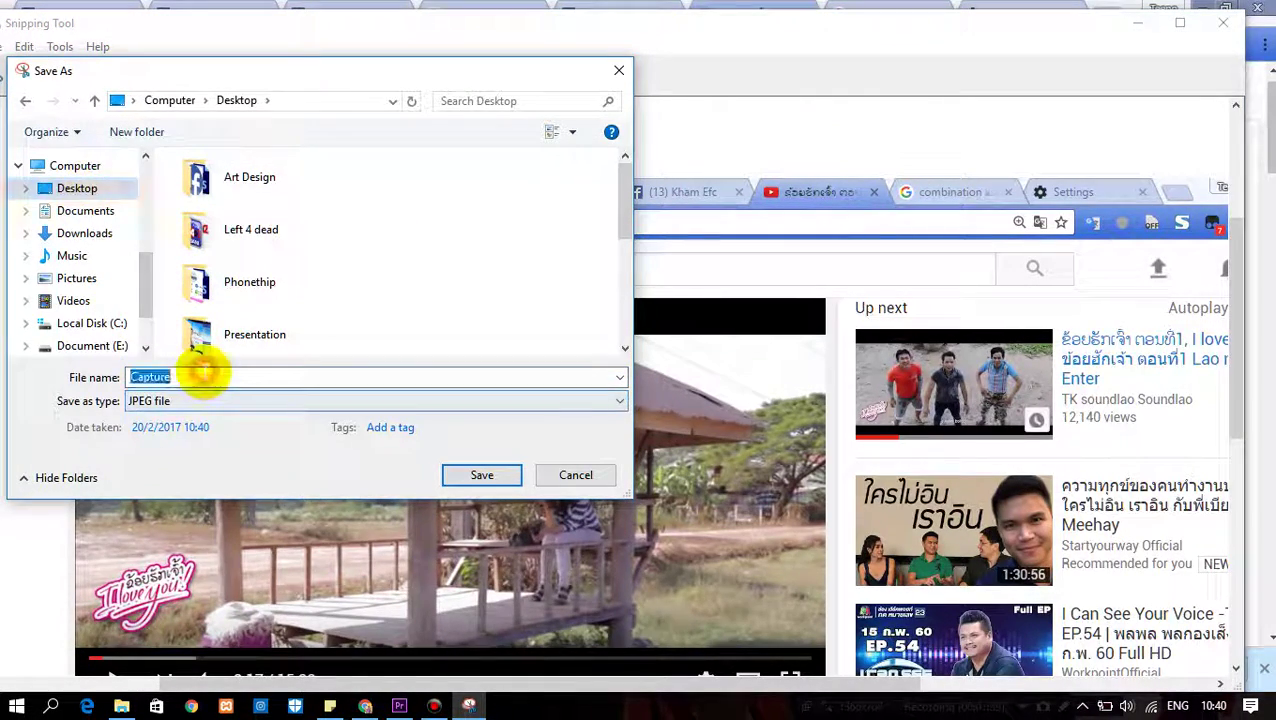
key(BackSpace)
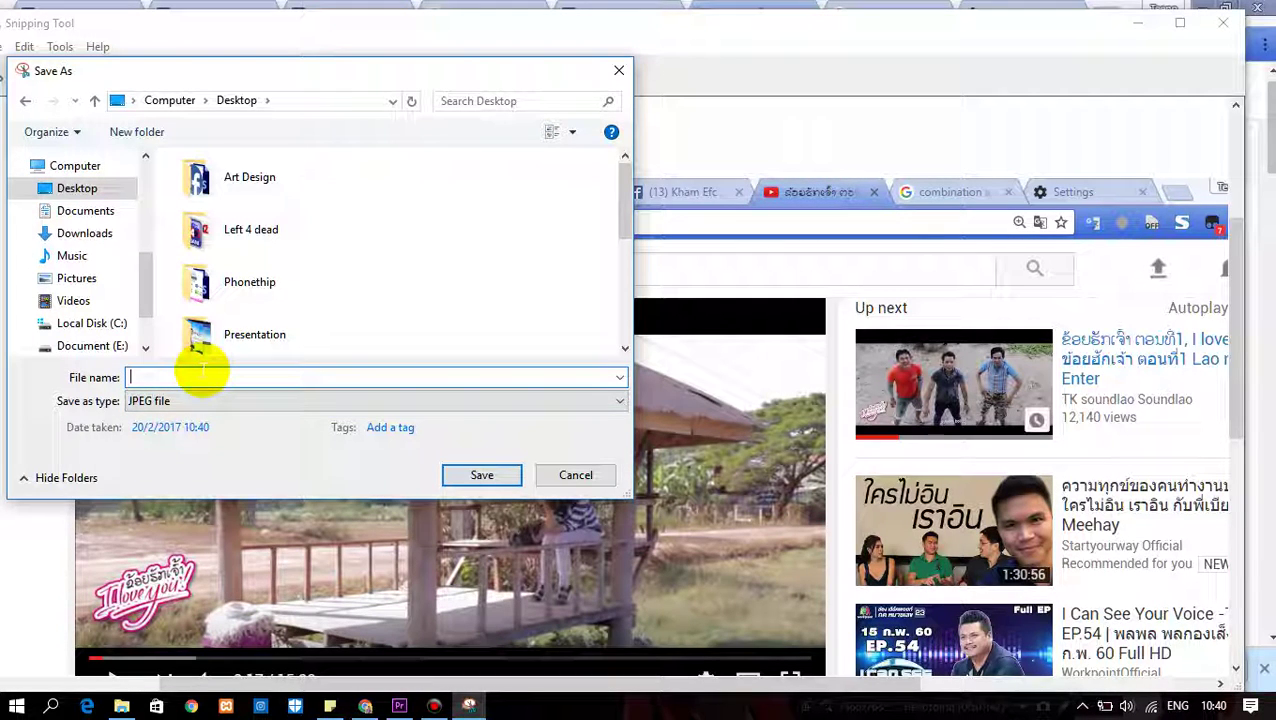
text(picture)
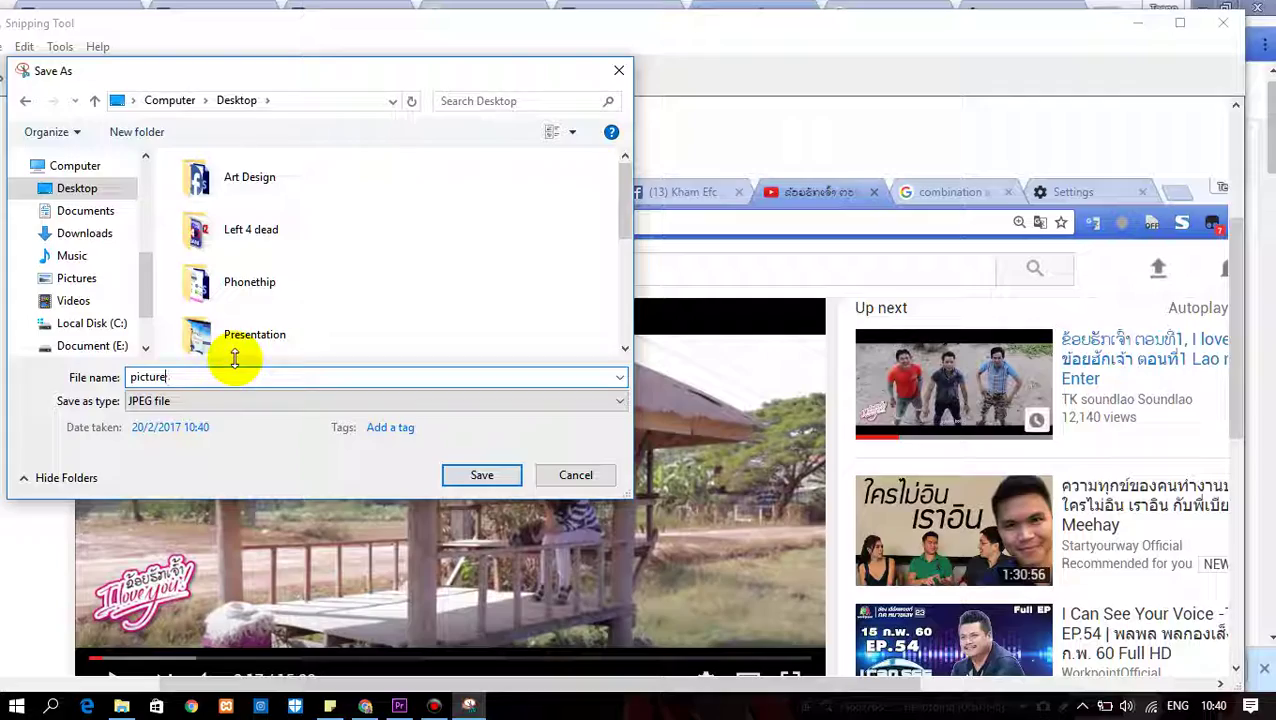
click(478, 475)
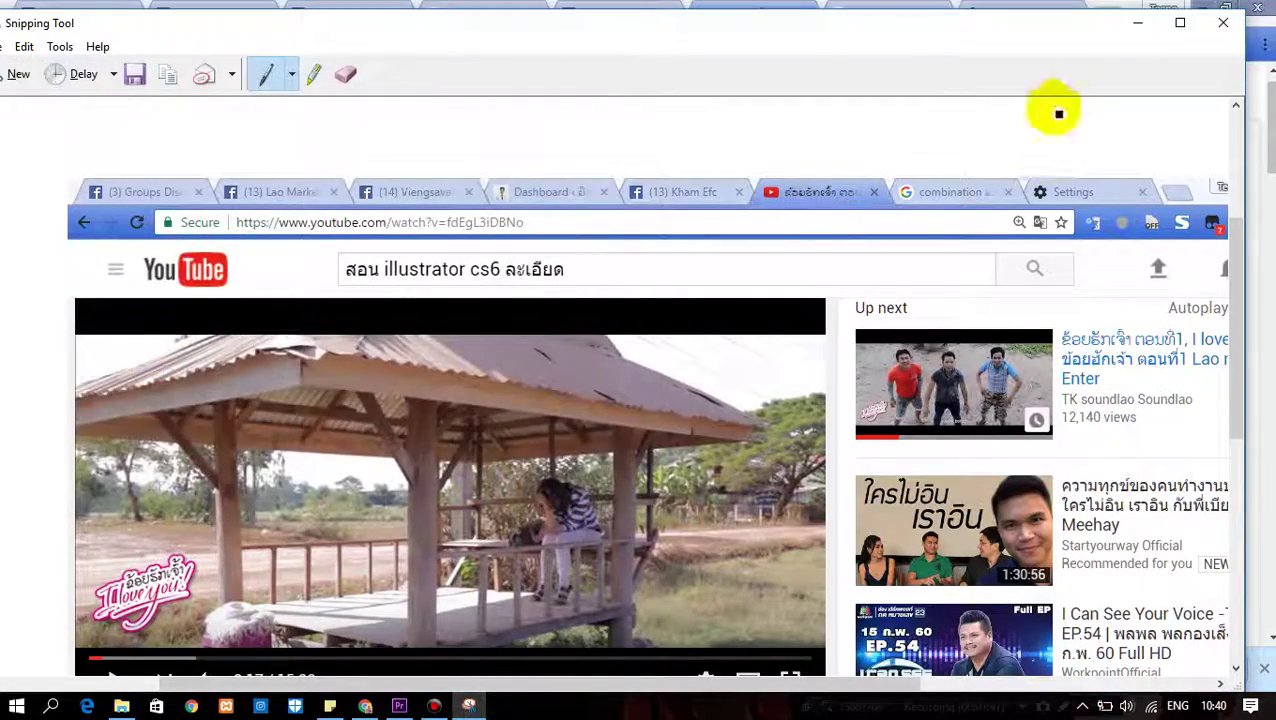
Step: Minimize the snip and browser windows, view the Demo and picture images from the desktop in Photos, and close them
click(1137, 23)
click(1166, 9)
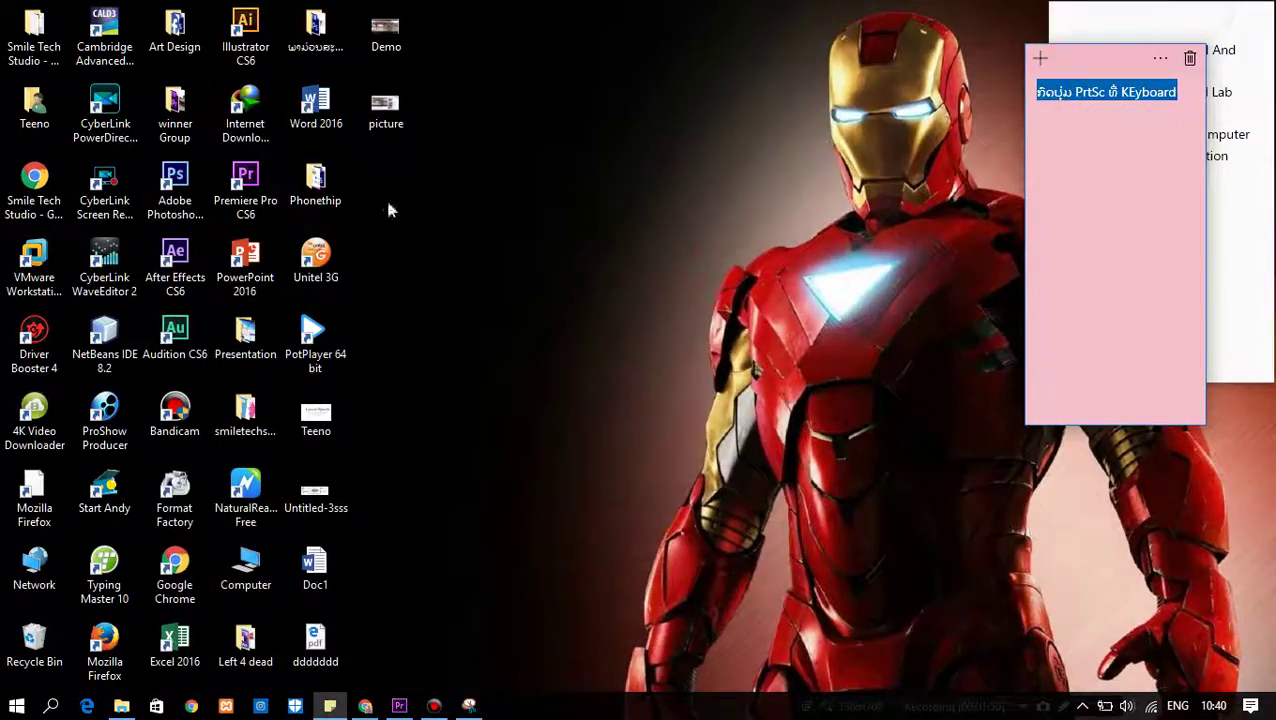
click(390, 30)
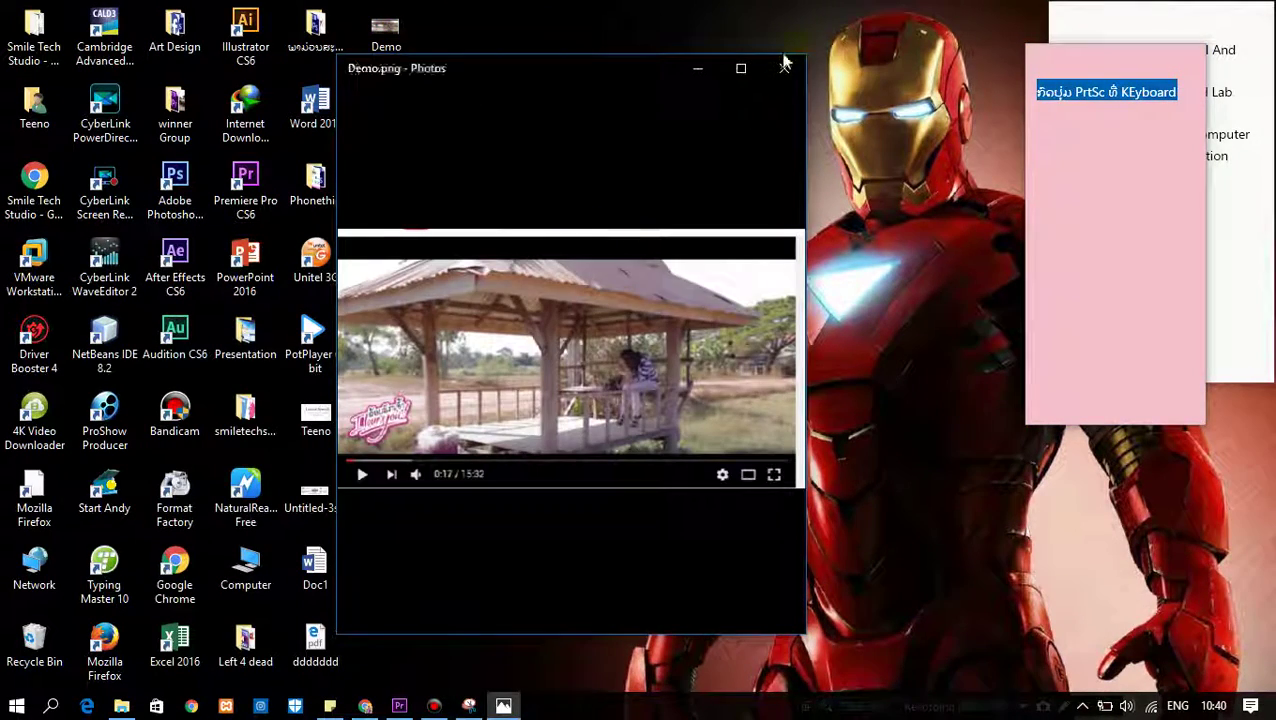
click(785, 66)
double_click(393, 118)
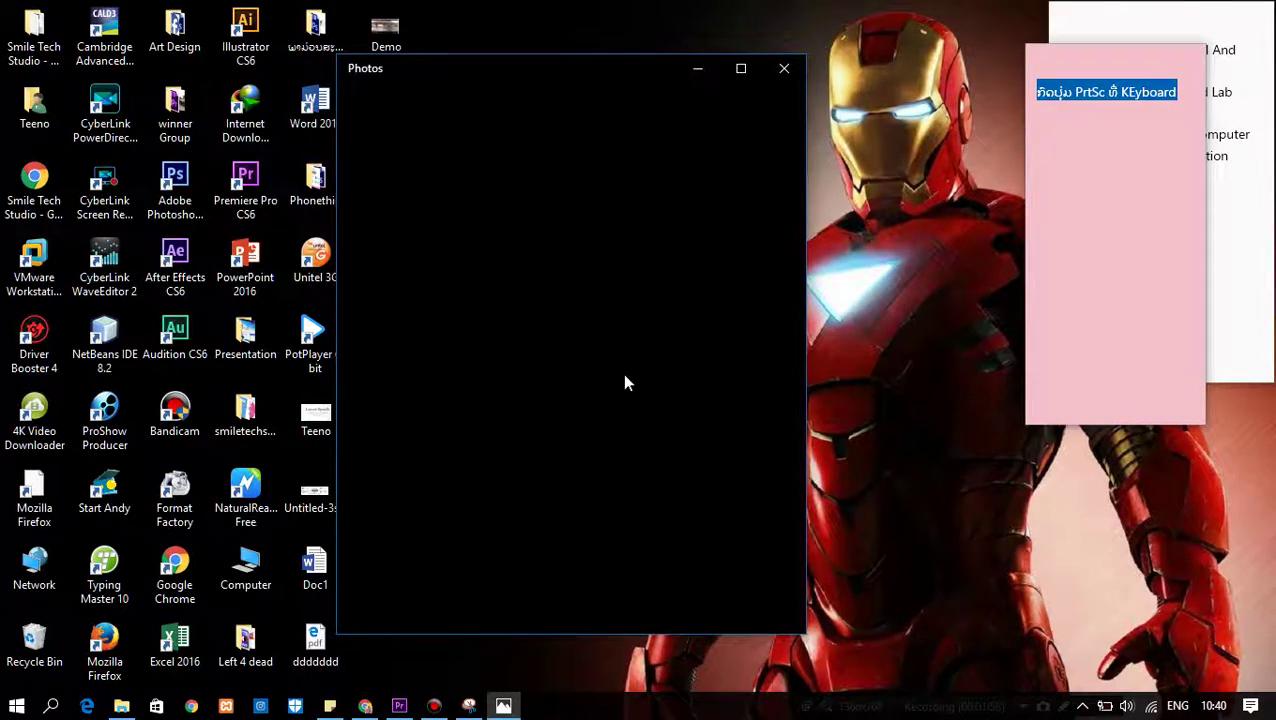
click(735, 76)
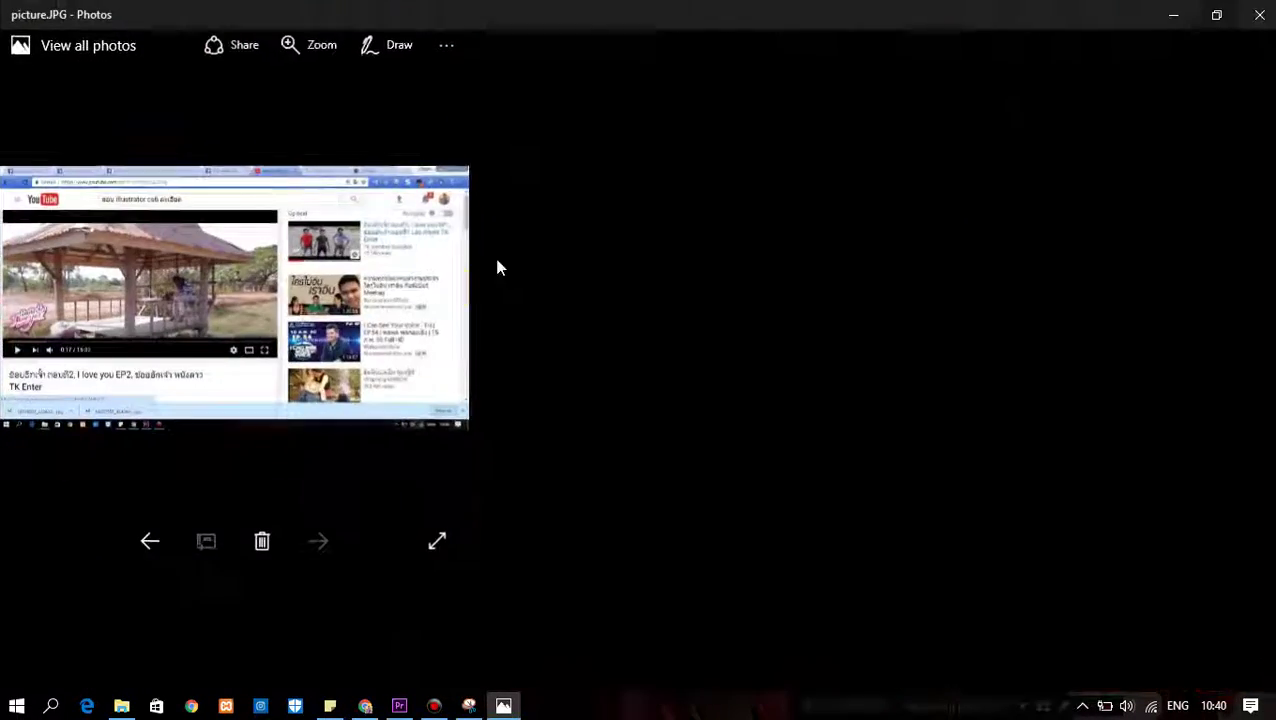
click(1259, 14)
Step: Return to Snipping Tool, capture a rectangular snip around two rows of desktop icons, and close it without saving
click(472, 707)
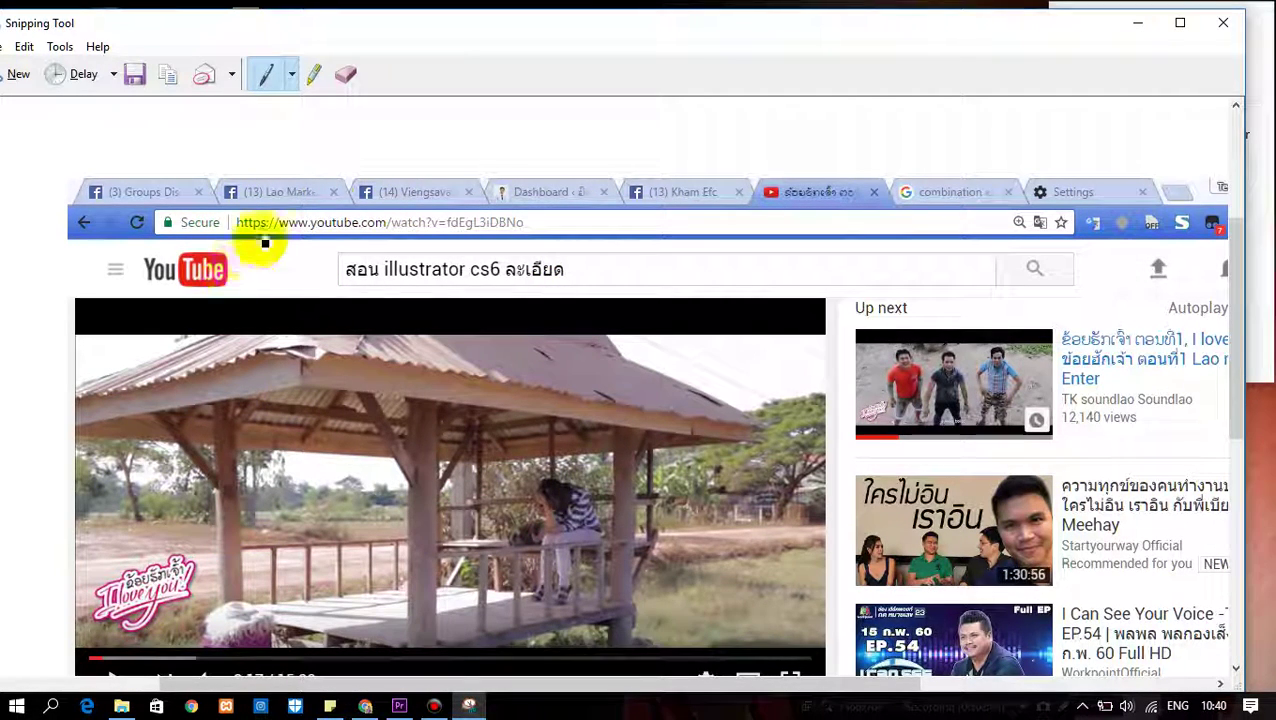
click(12, 78)
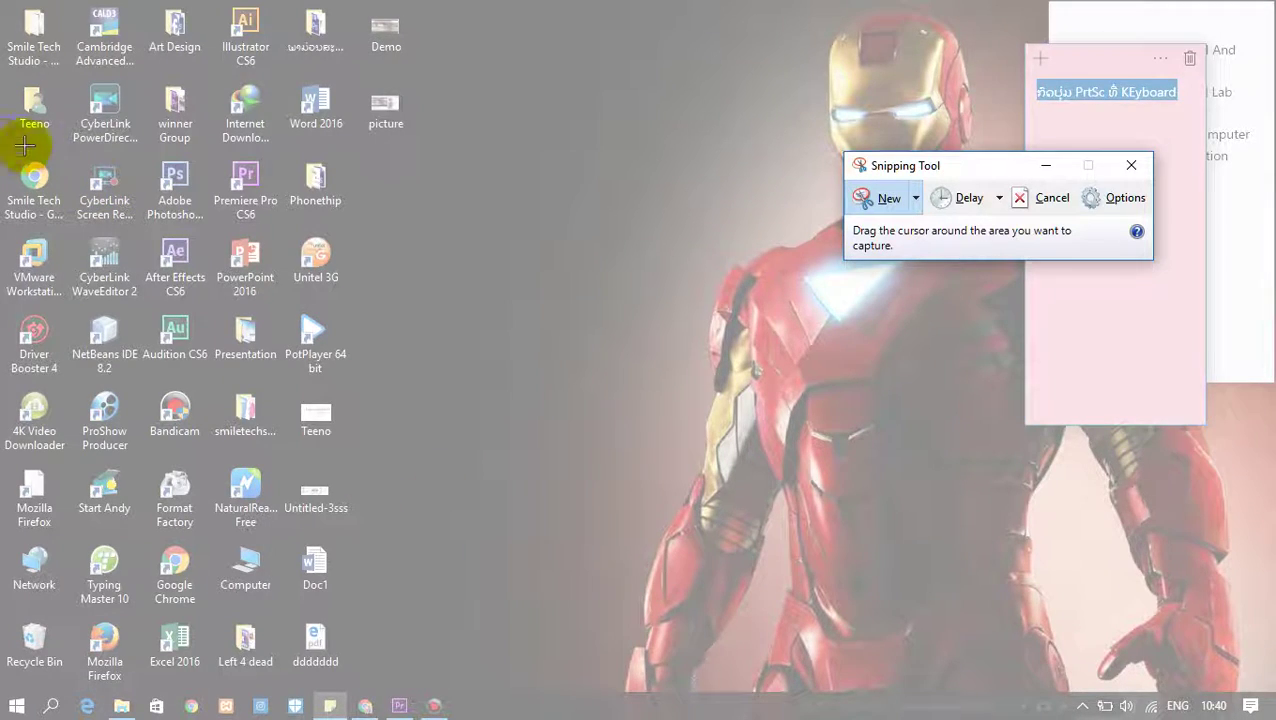
drag(2, 148, 437, 310)
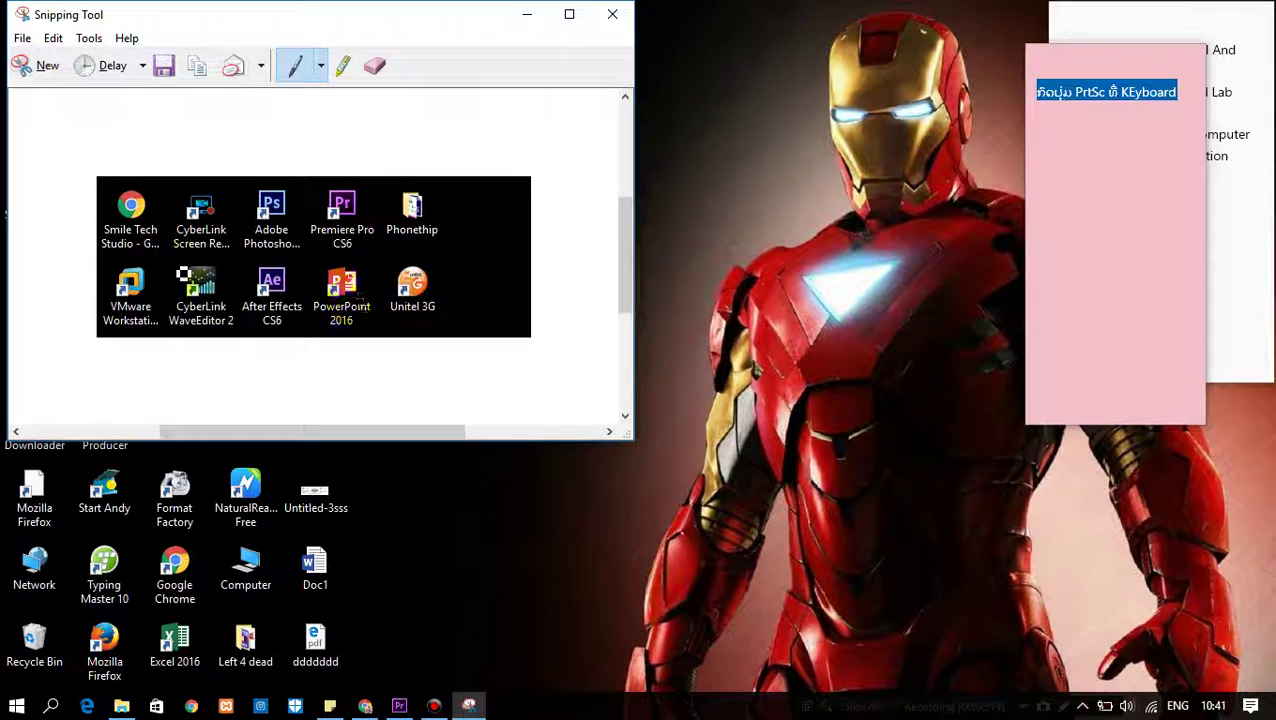
click(606, 15)
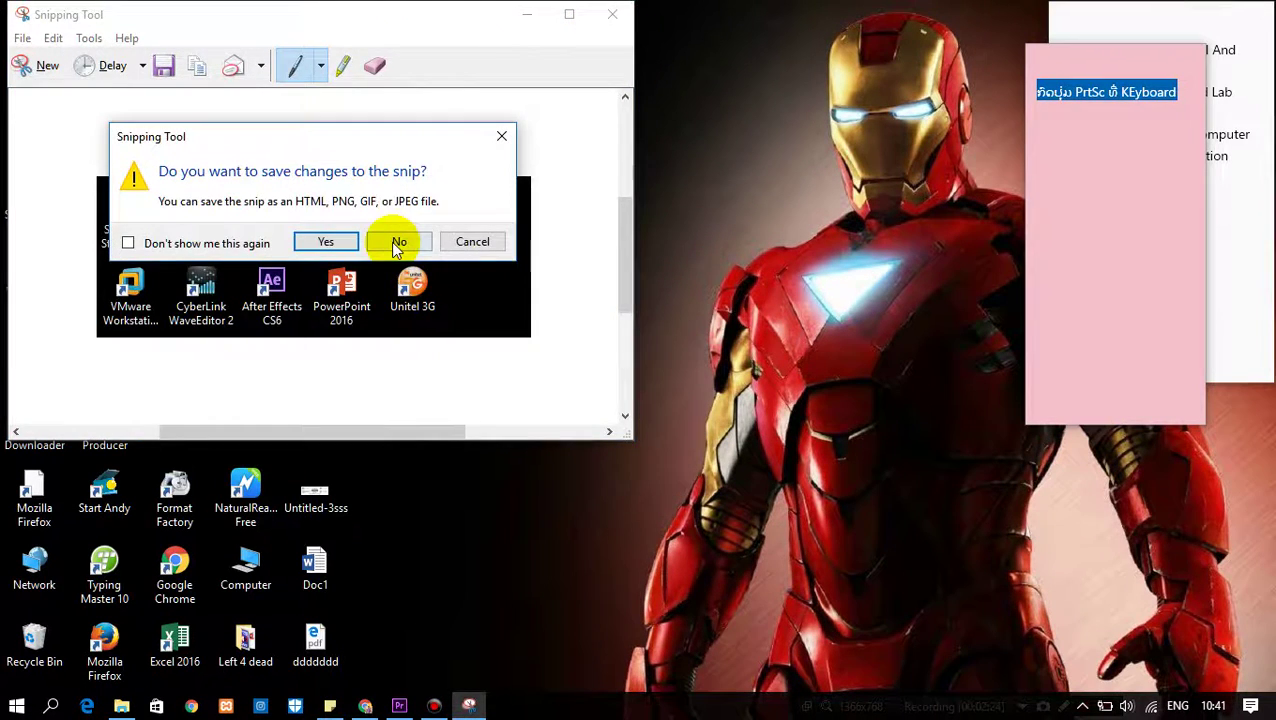
click(395, 241)
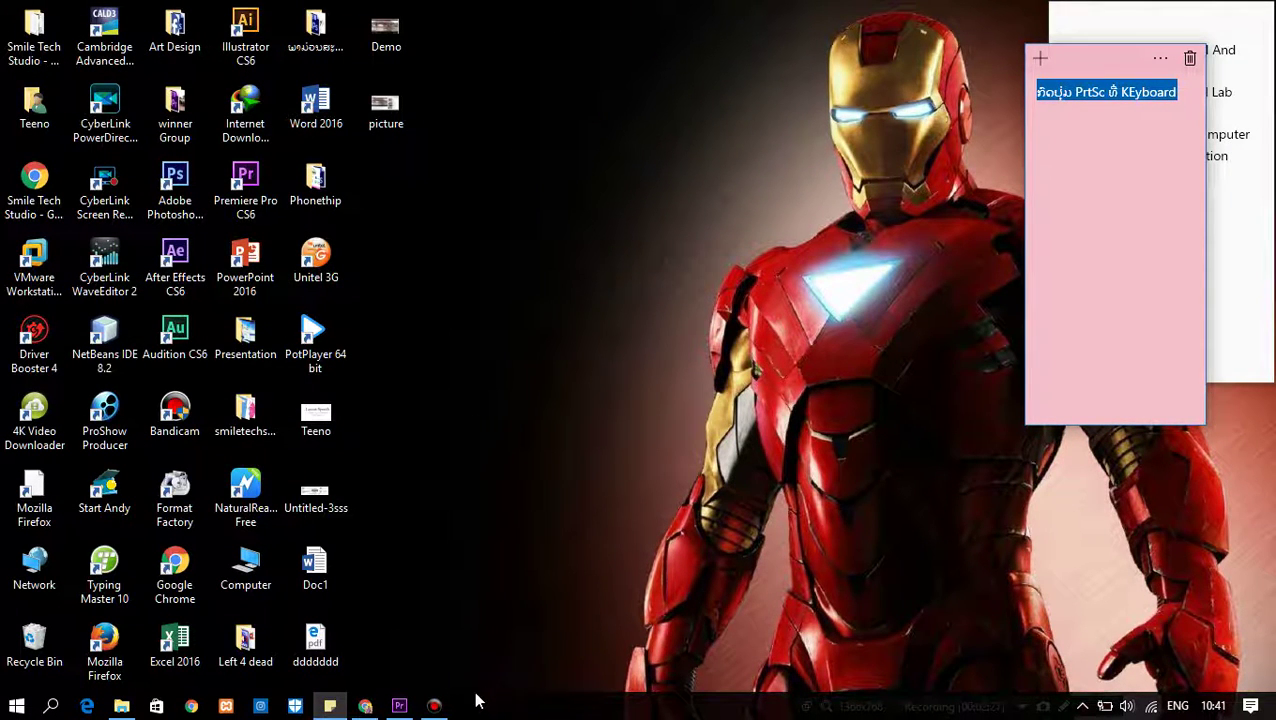
Step: Move the pink PrtSc sticky note off the schedule note and widen it across most of the desktop
drag(1097, 57, 560, 81)
drag(670, 237, 1055, 237)
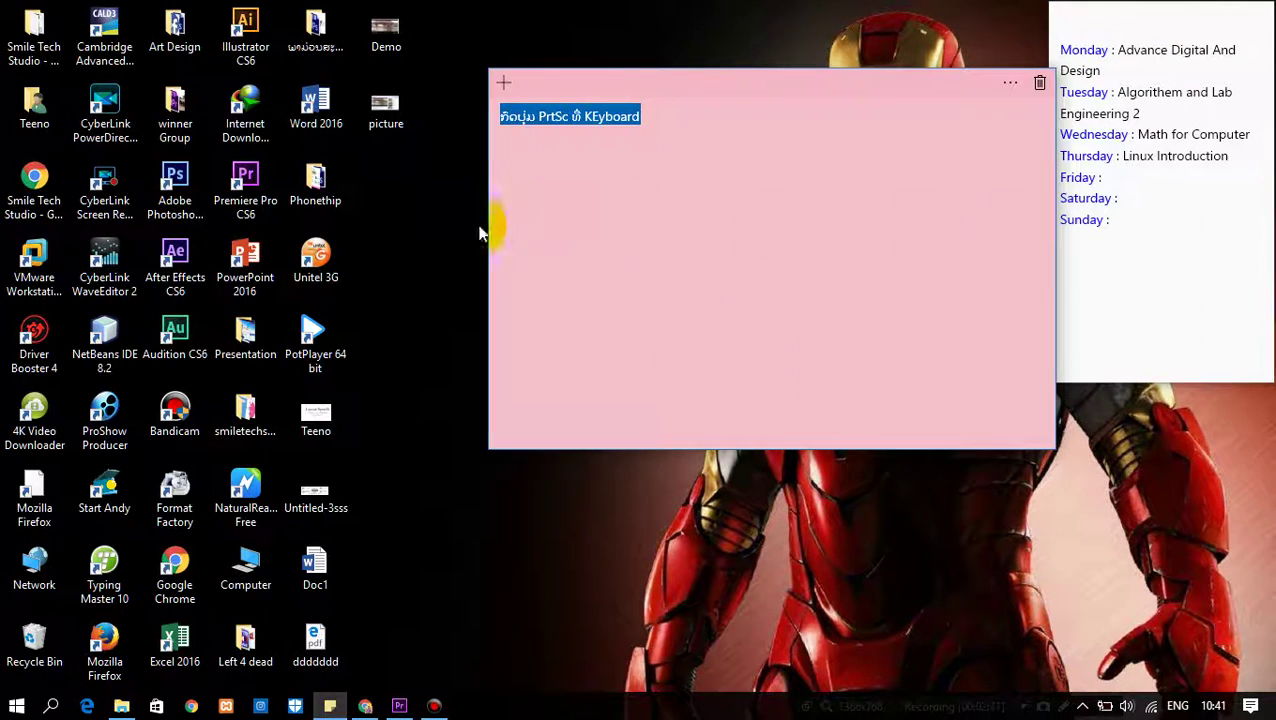
click(502, 242)
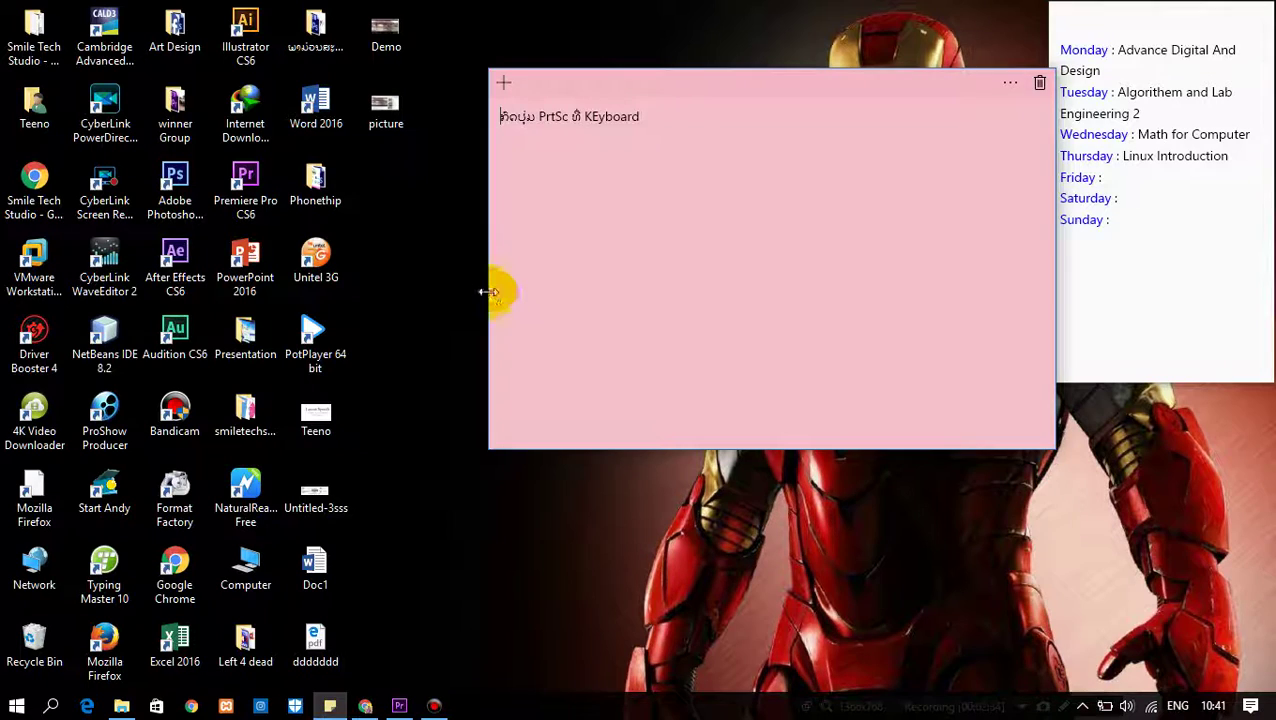
drag(489, 292, 98, 290)
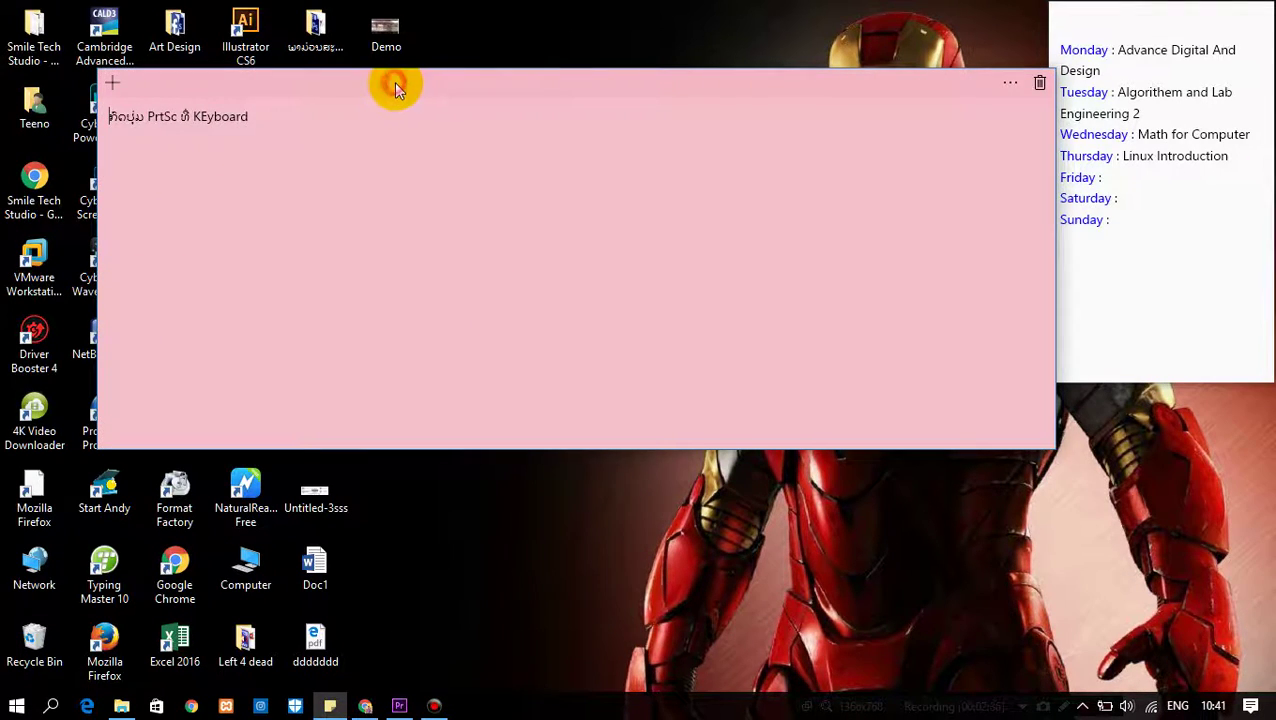
drag(396, 89, 443, 96)
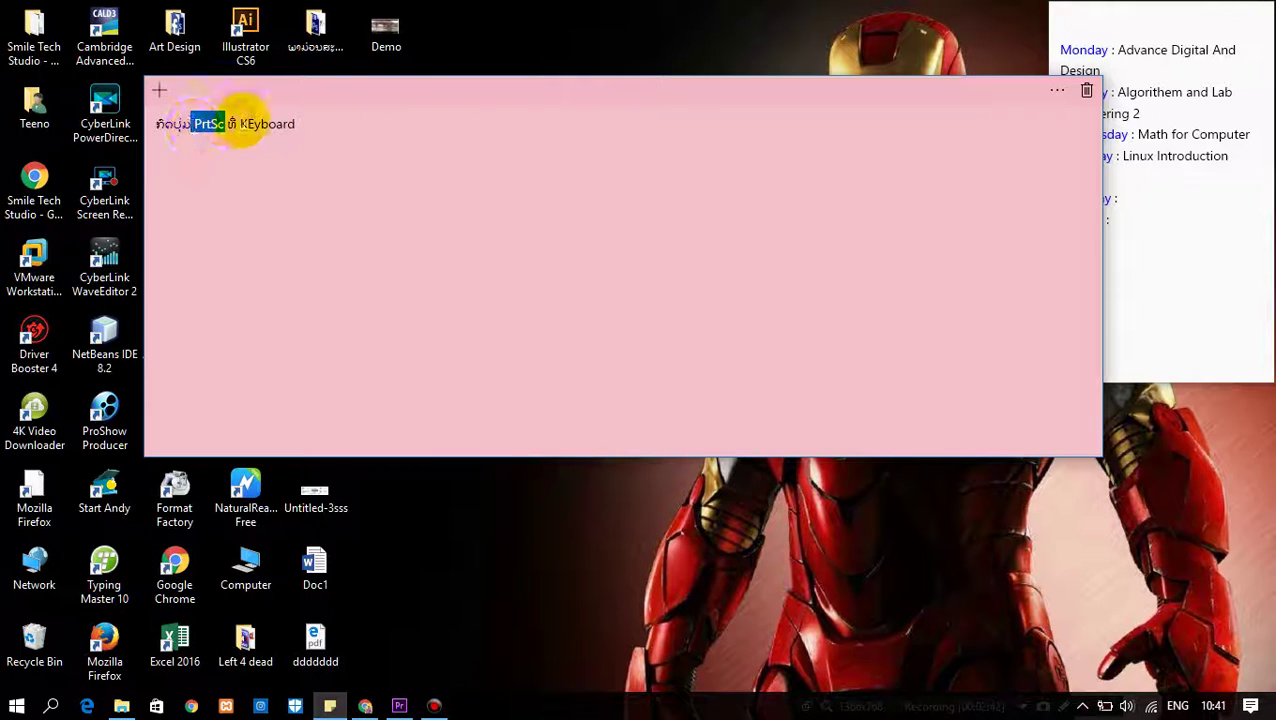
click(325, 124)
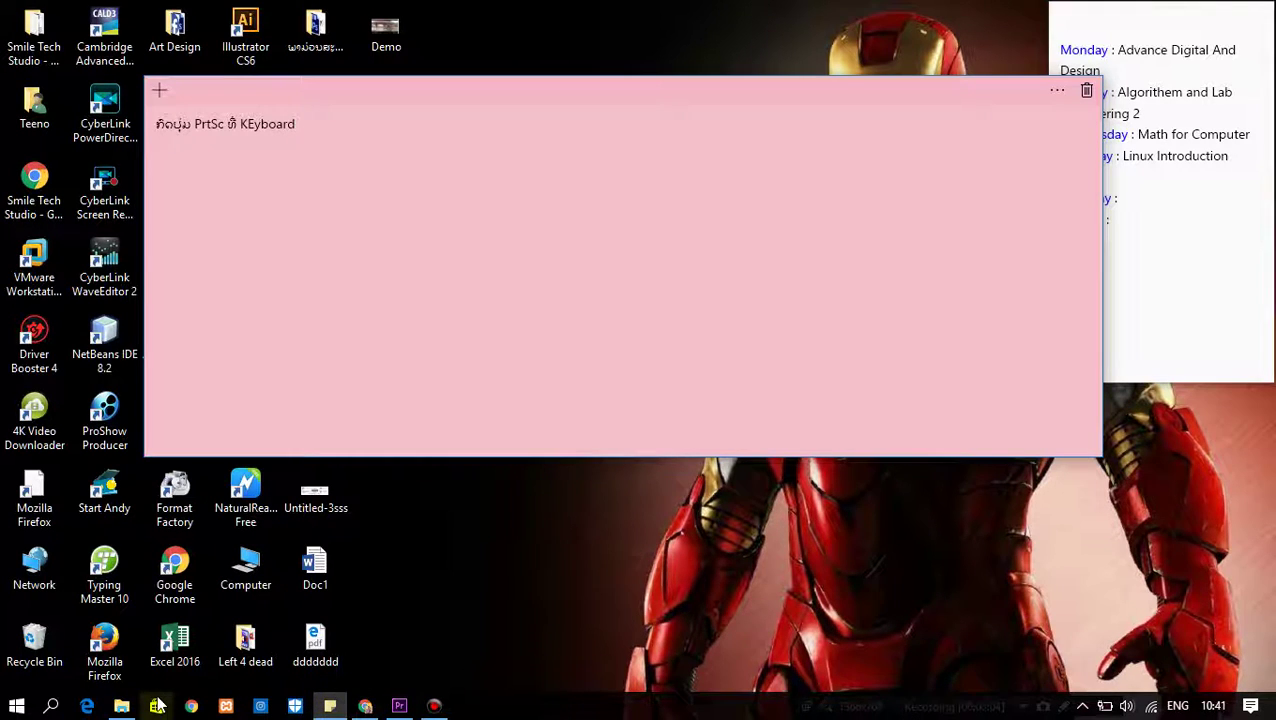
Step: Search Windows for paint, open the Paint desktop app, and maximize its window
click(314, 484)
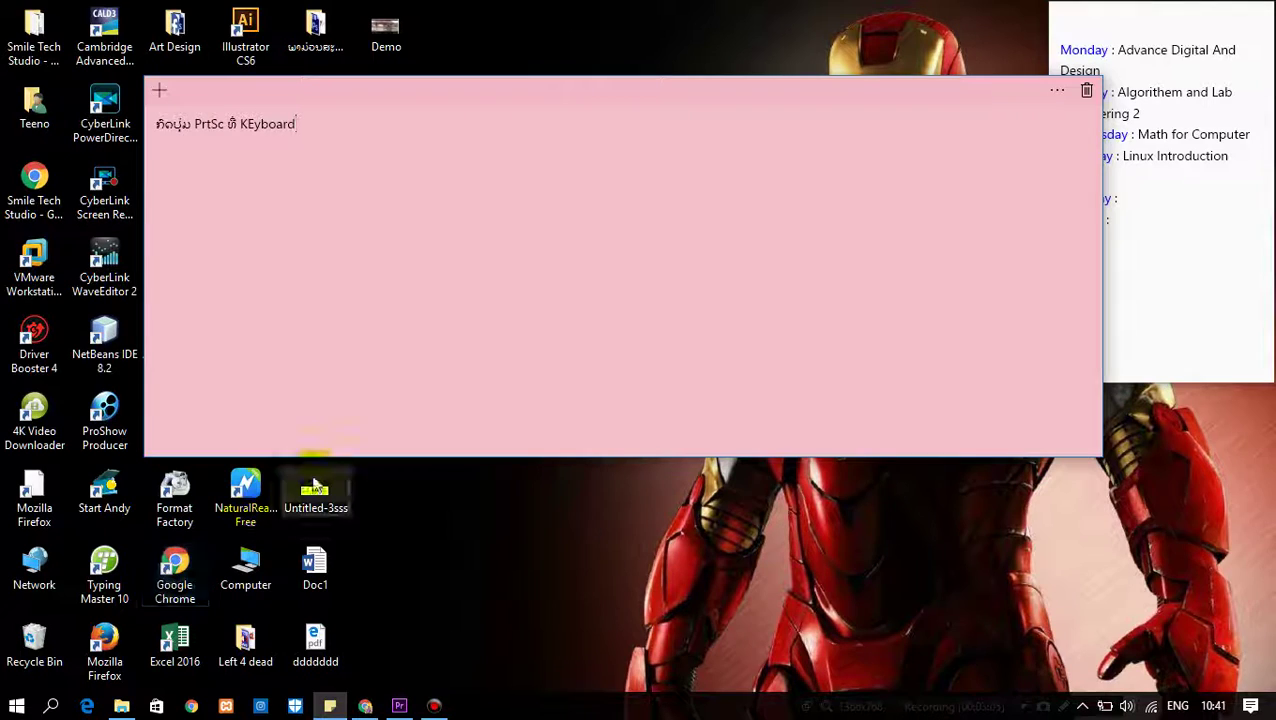
click(52, 706)
text(paint)
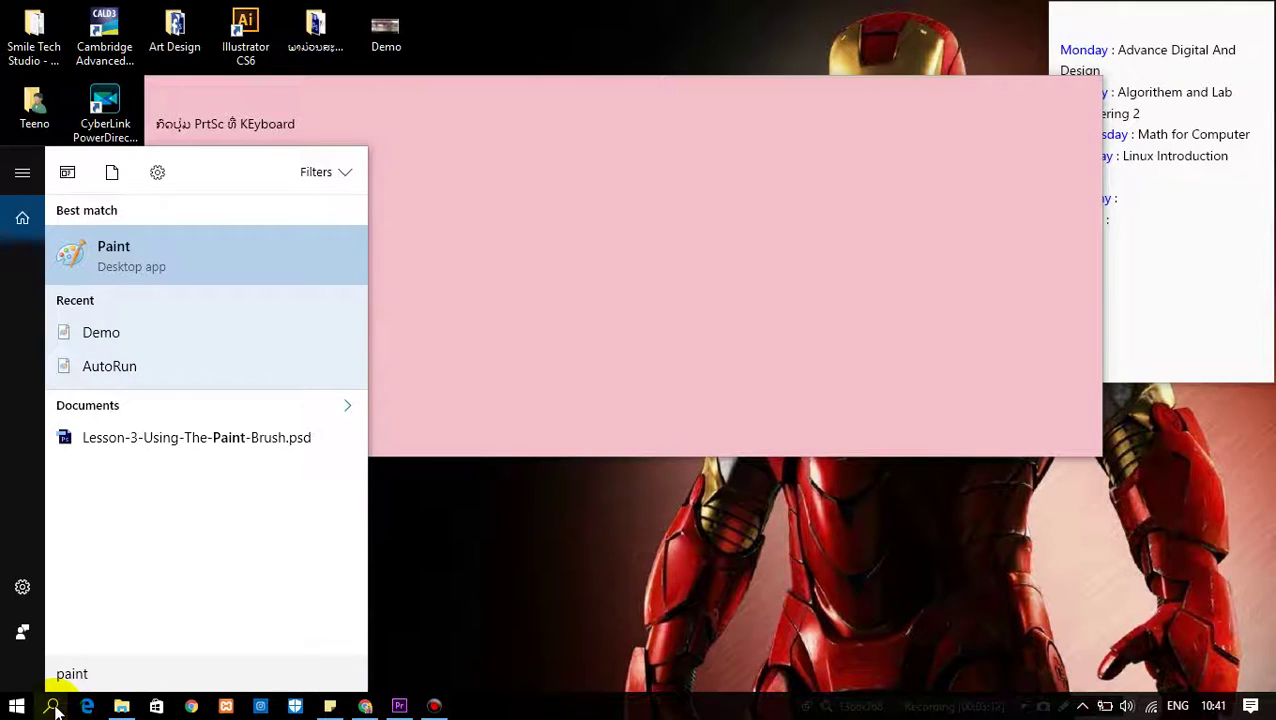
click(162, 263)
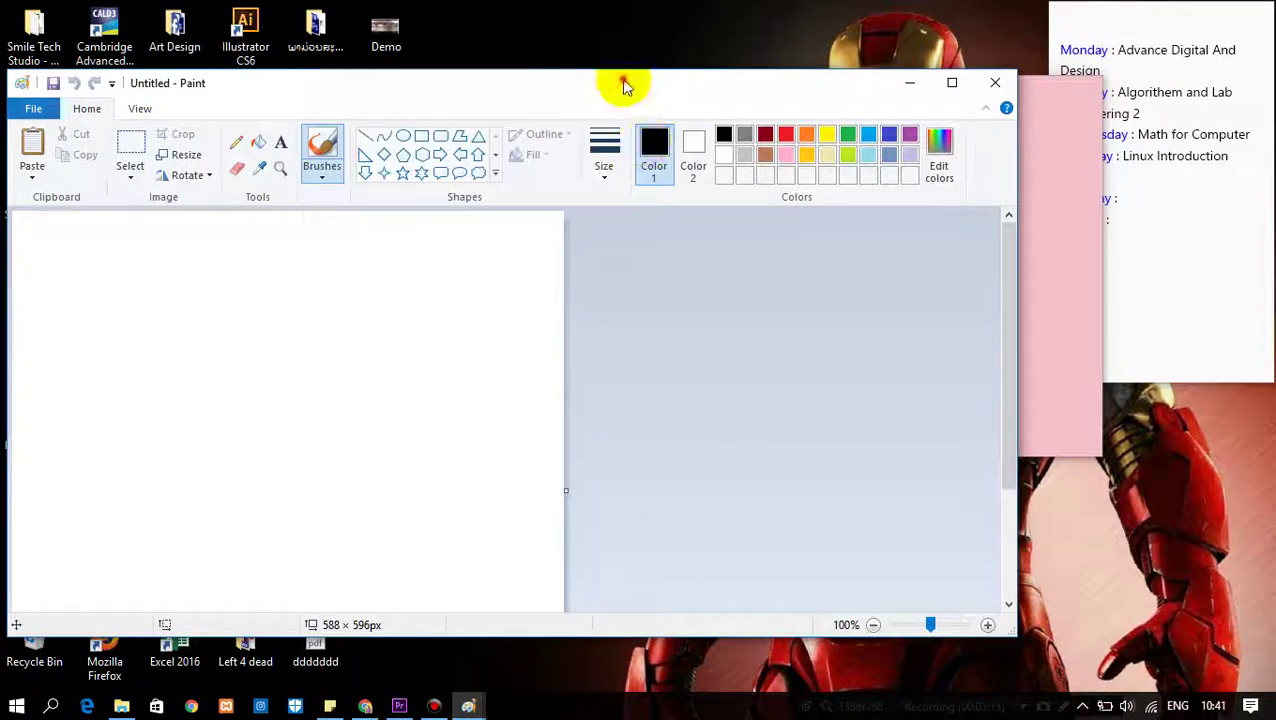
drag(622, 86, 698, 6)
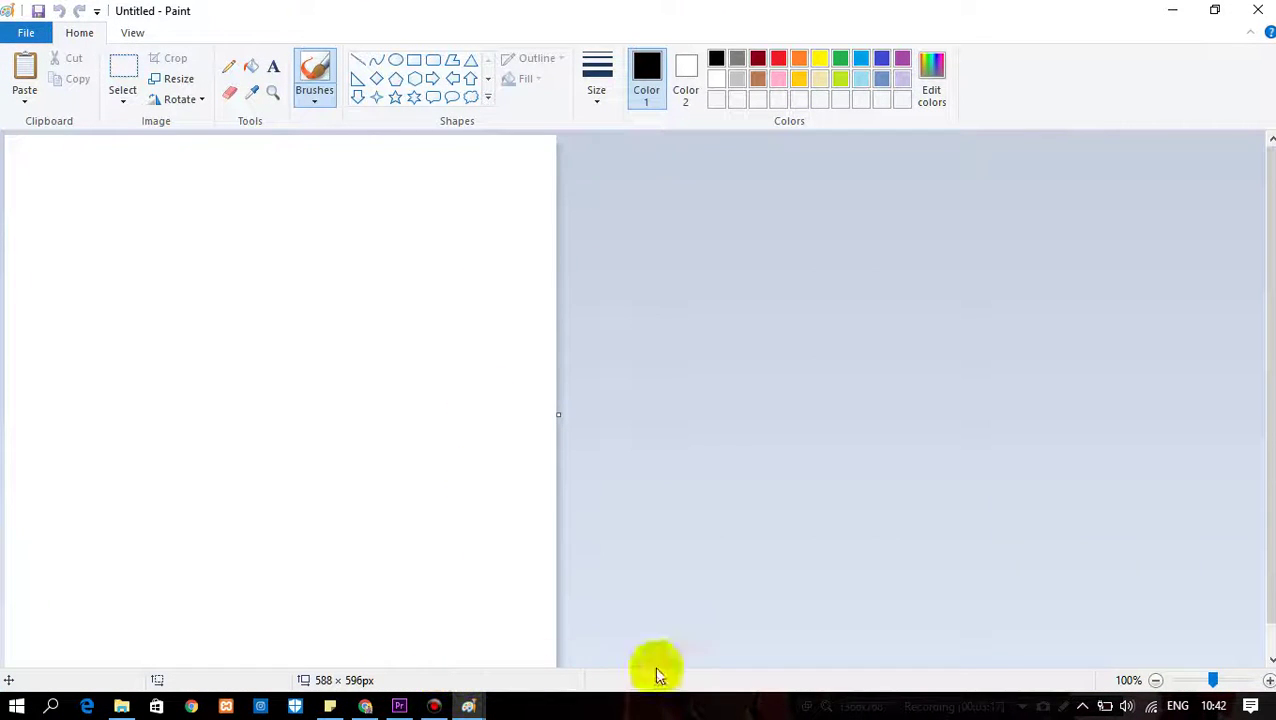
Step: Paste the full-screen PrtSc capture onto the blank Paint canvas and dismiss the Facebook notification
click(1155, 680)
click(1155, 680)
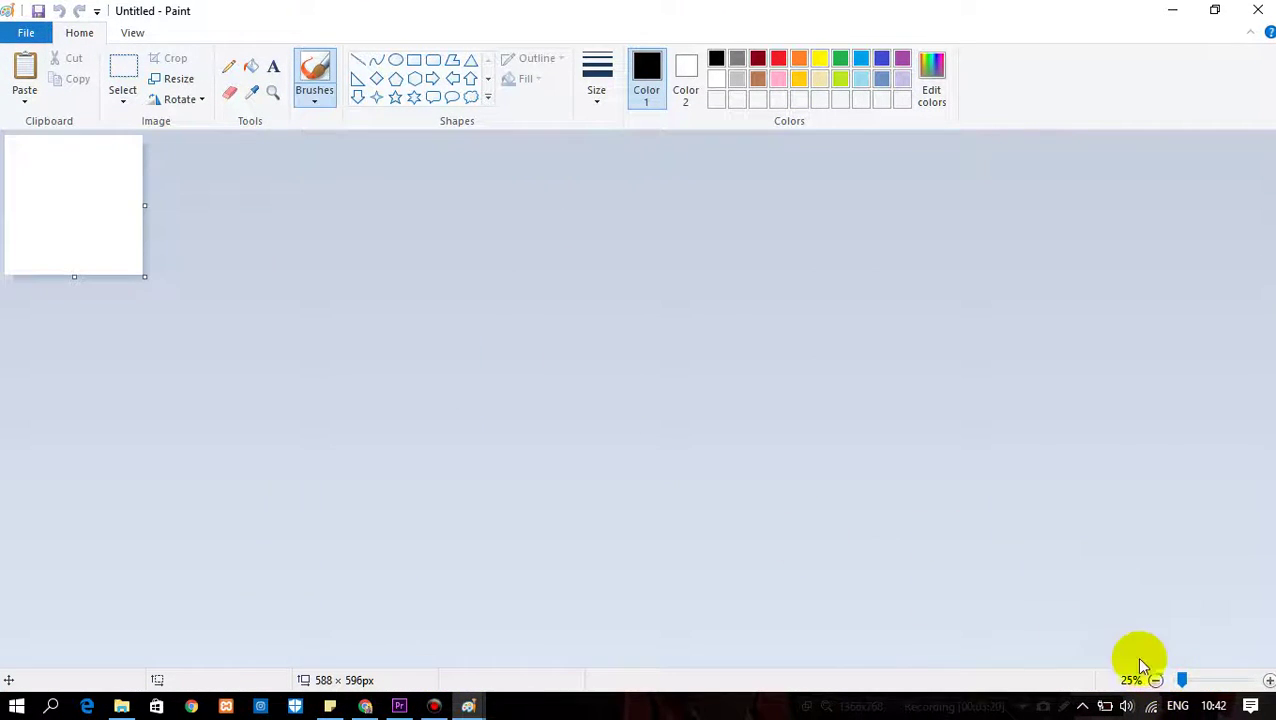
click(1268, 680)
click(1268, 680)
click(1268, 680)
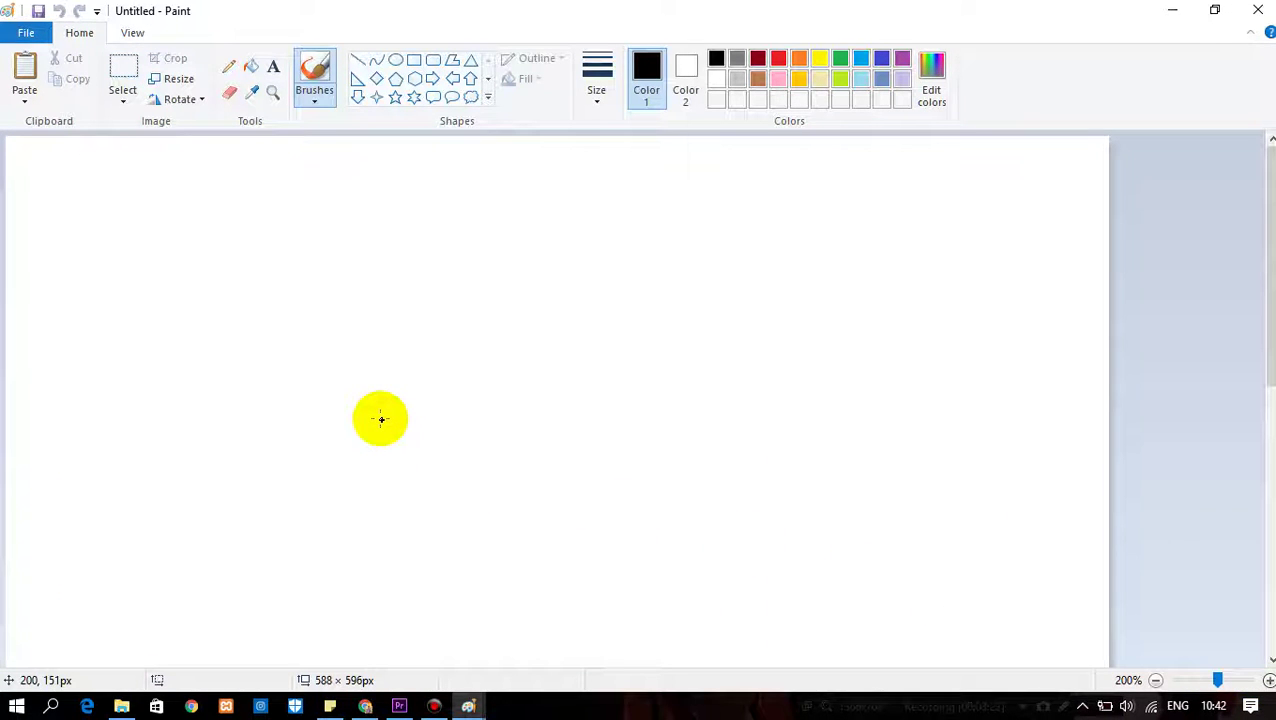
key(ctrl+v)
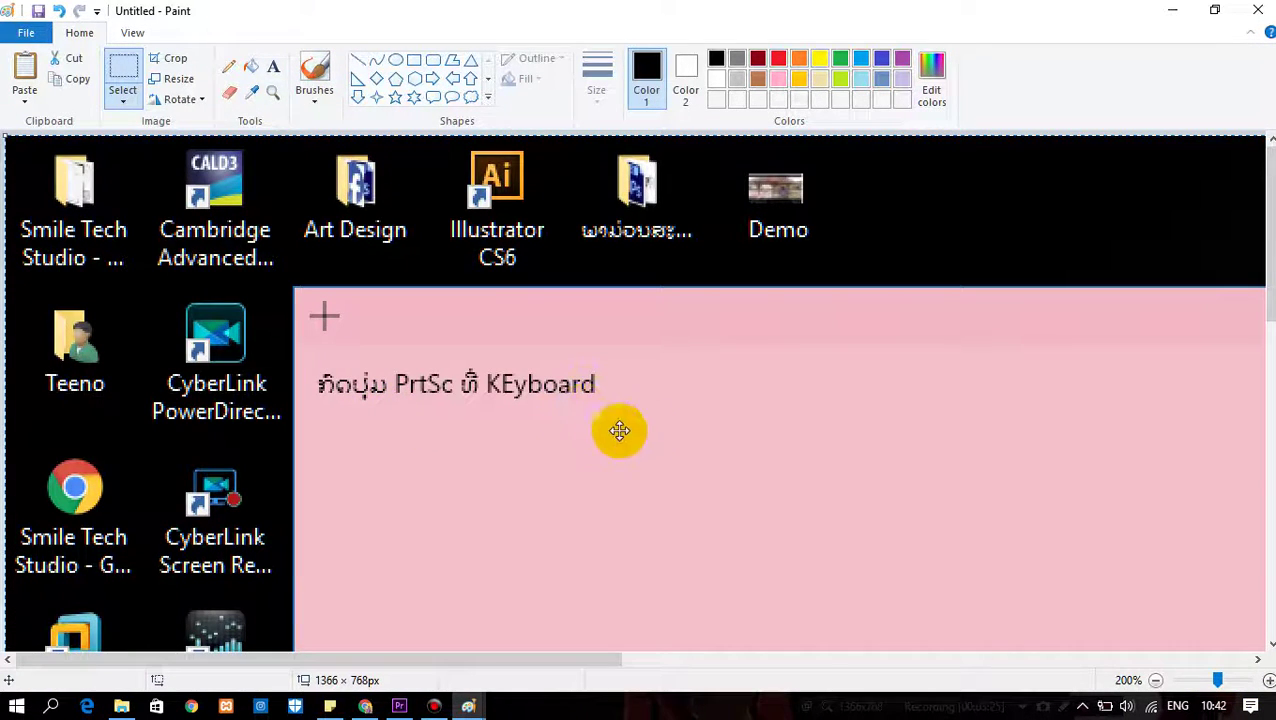
click(1155, 680)
click(1155, 680)
click(1155, 680)
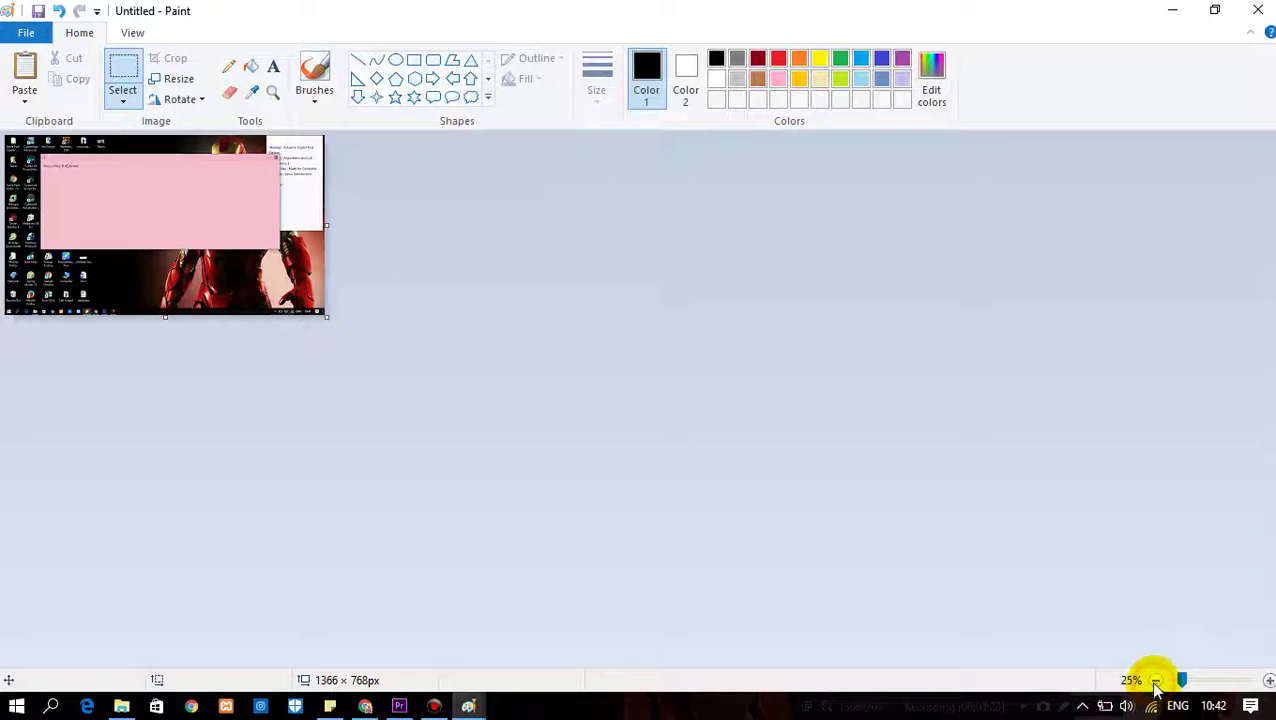
click(1268, 680)
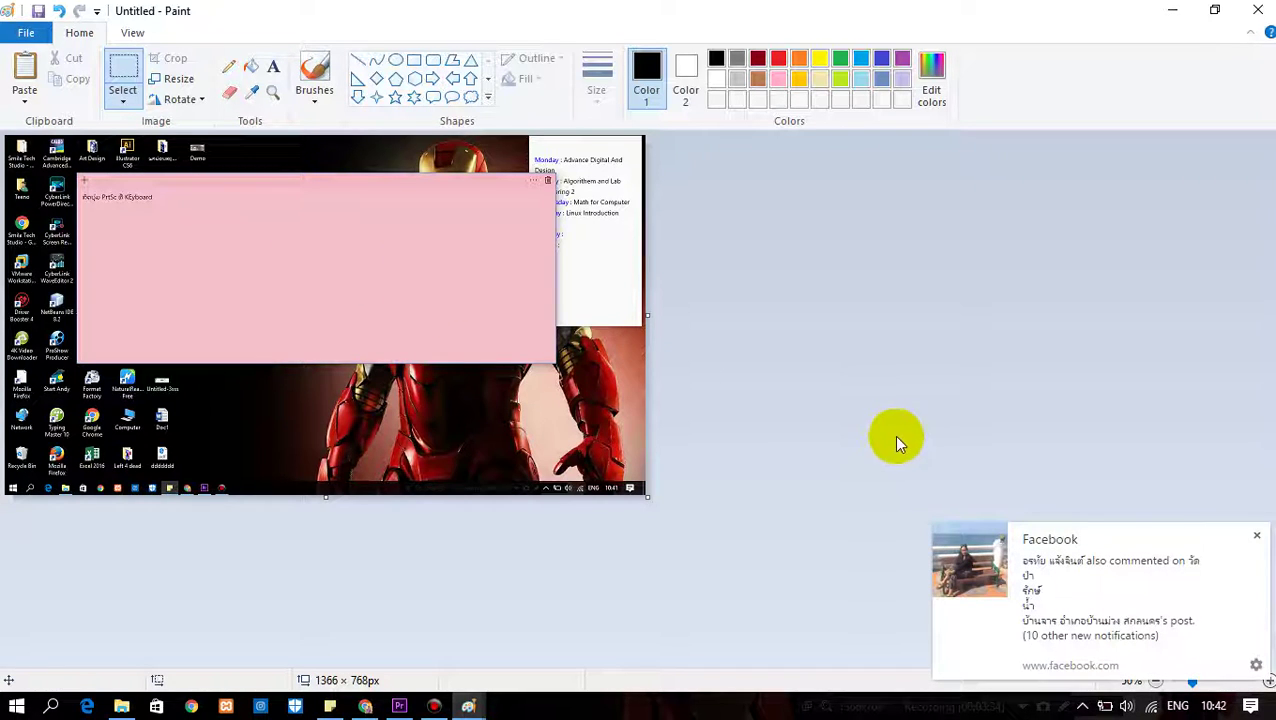
click(1257, 537)
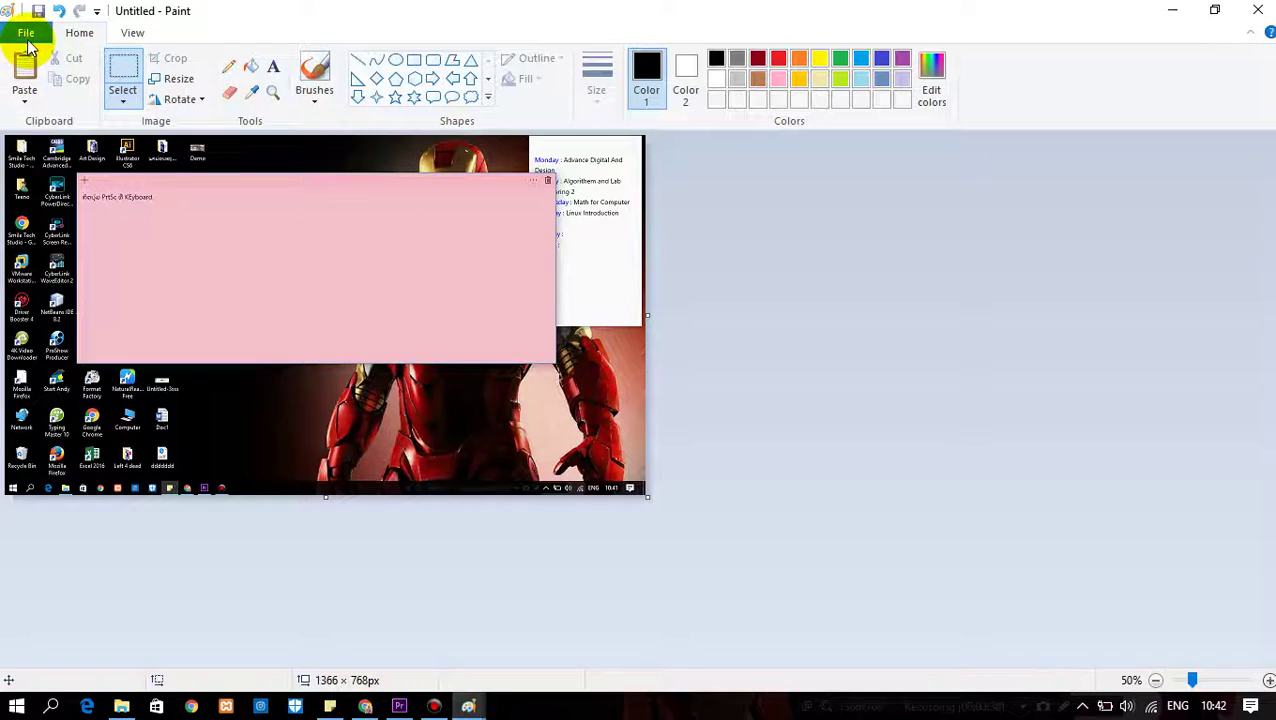
Step: Save the pasted screenshot to the Desktop as a PNG file named Opa
click(27, 37)
key(Escape)
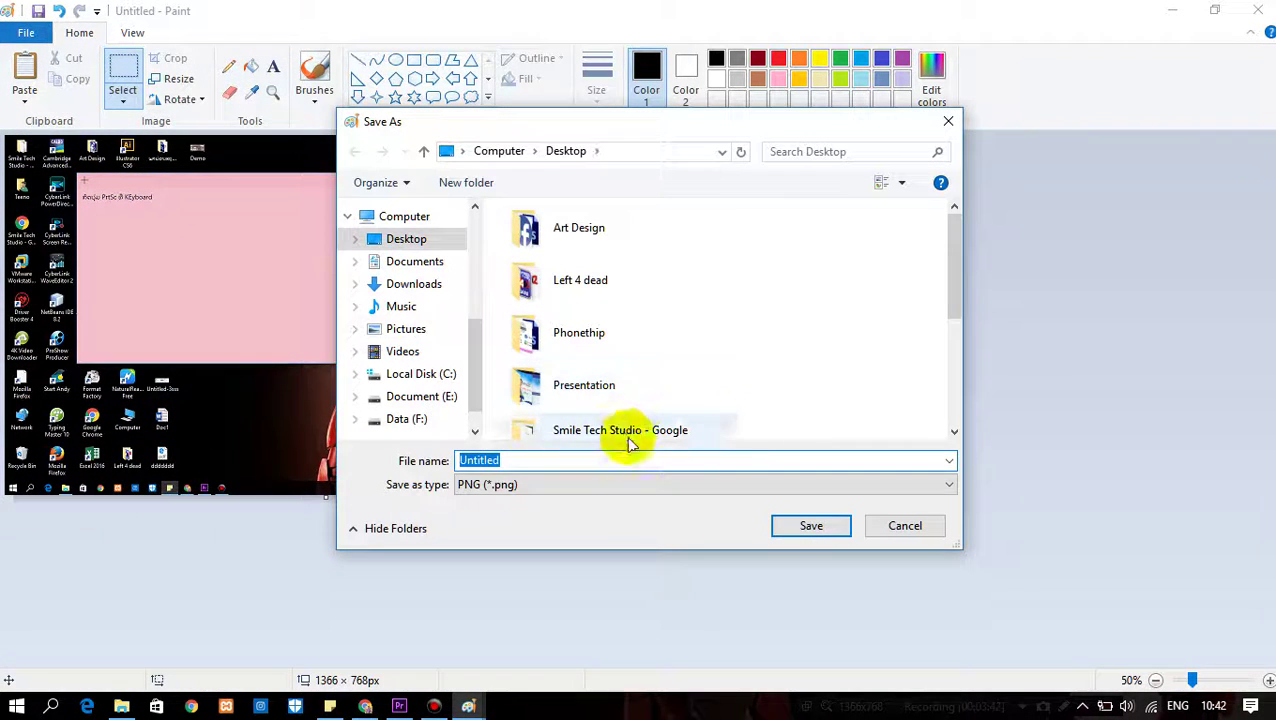
click(949, 345)
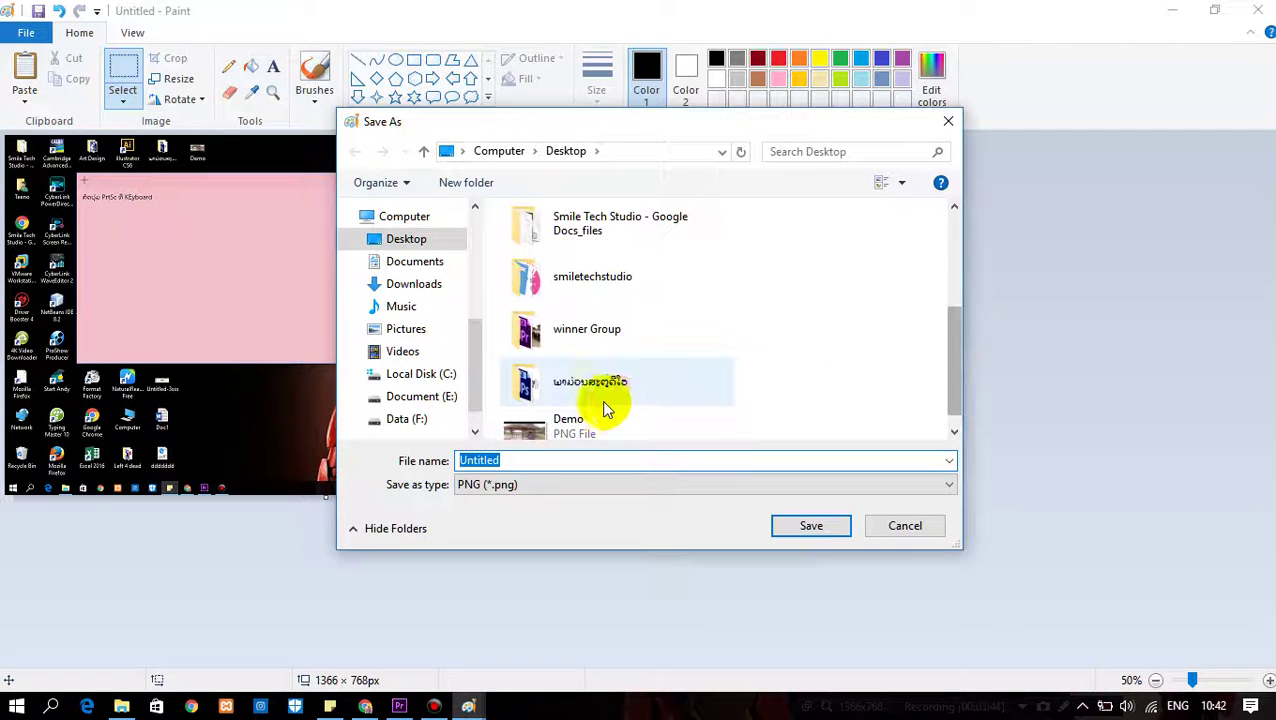
click(513, 458)
key(BackSpace)
key(BackSpace)
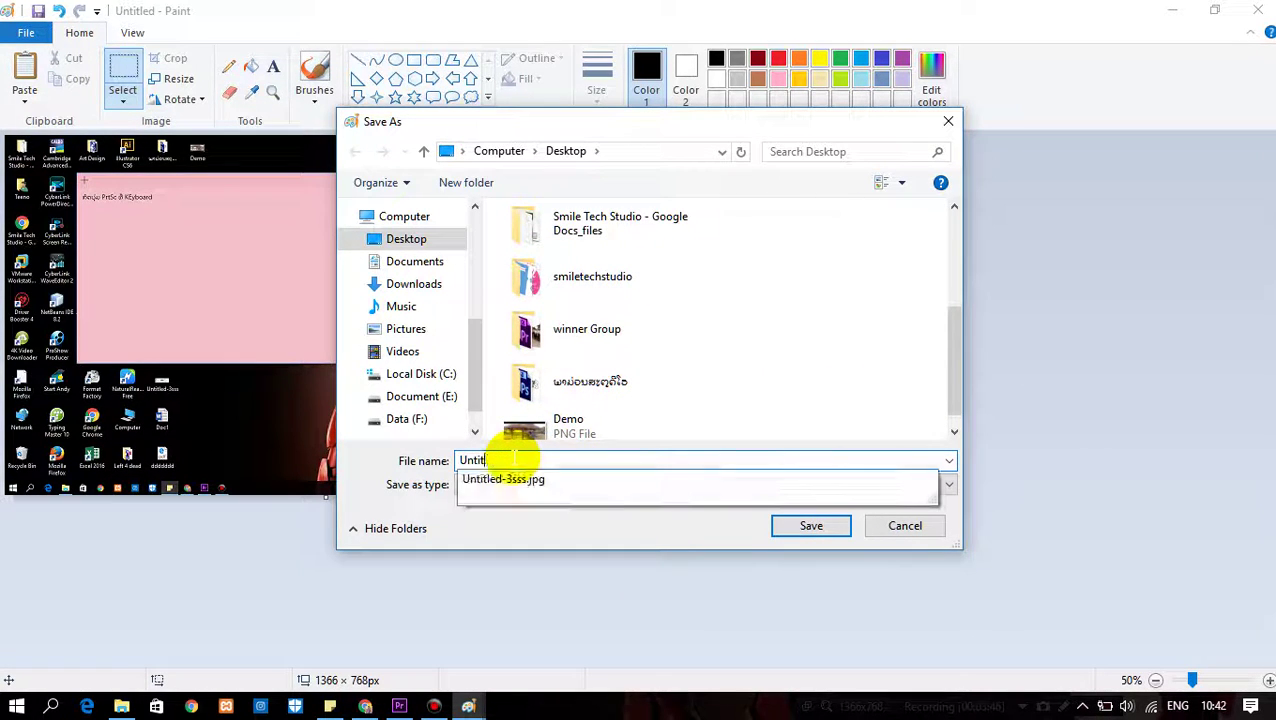
key(BackSpace)
text(0)
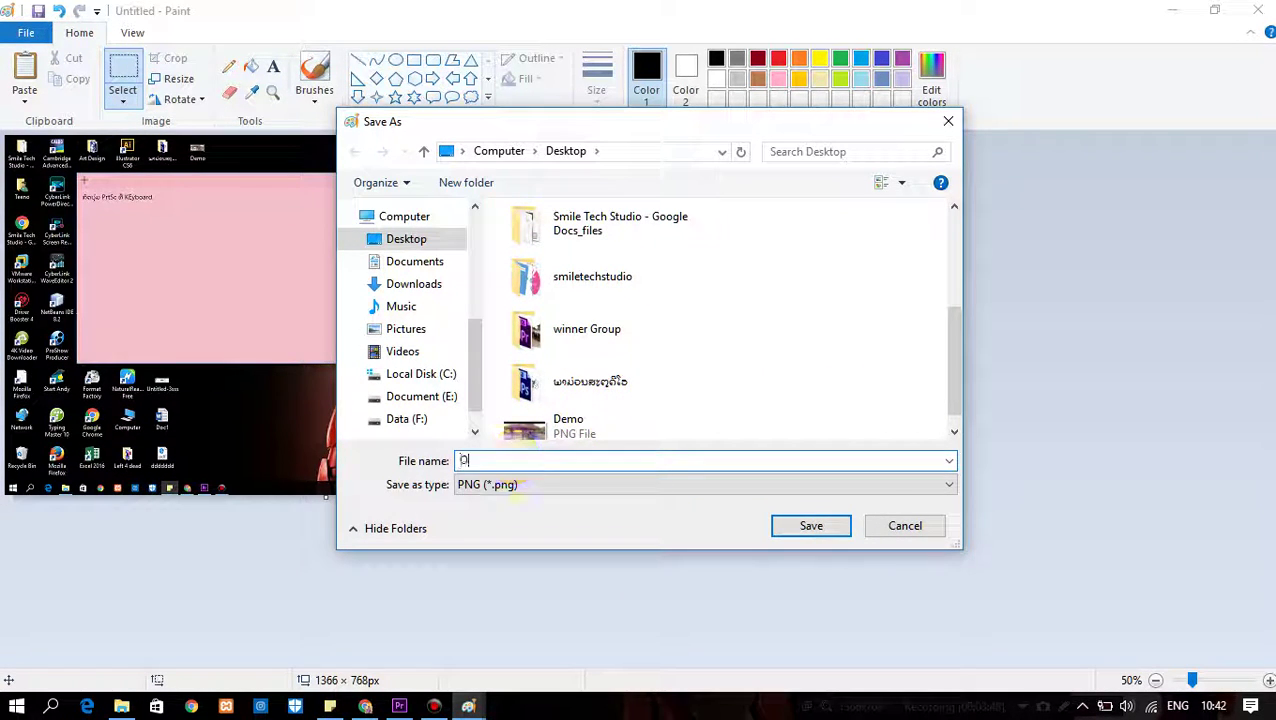
text(pa)
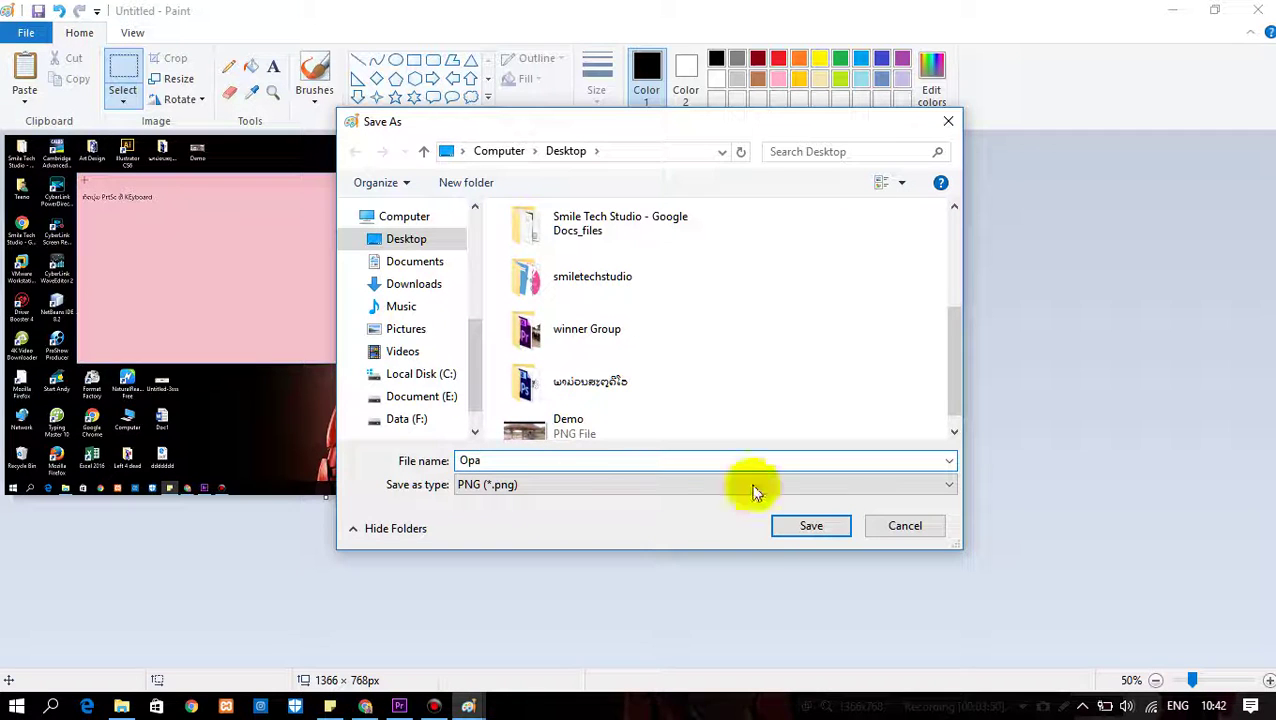
click(800, 528)
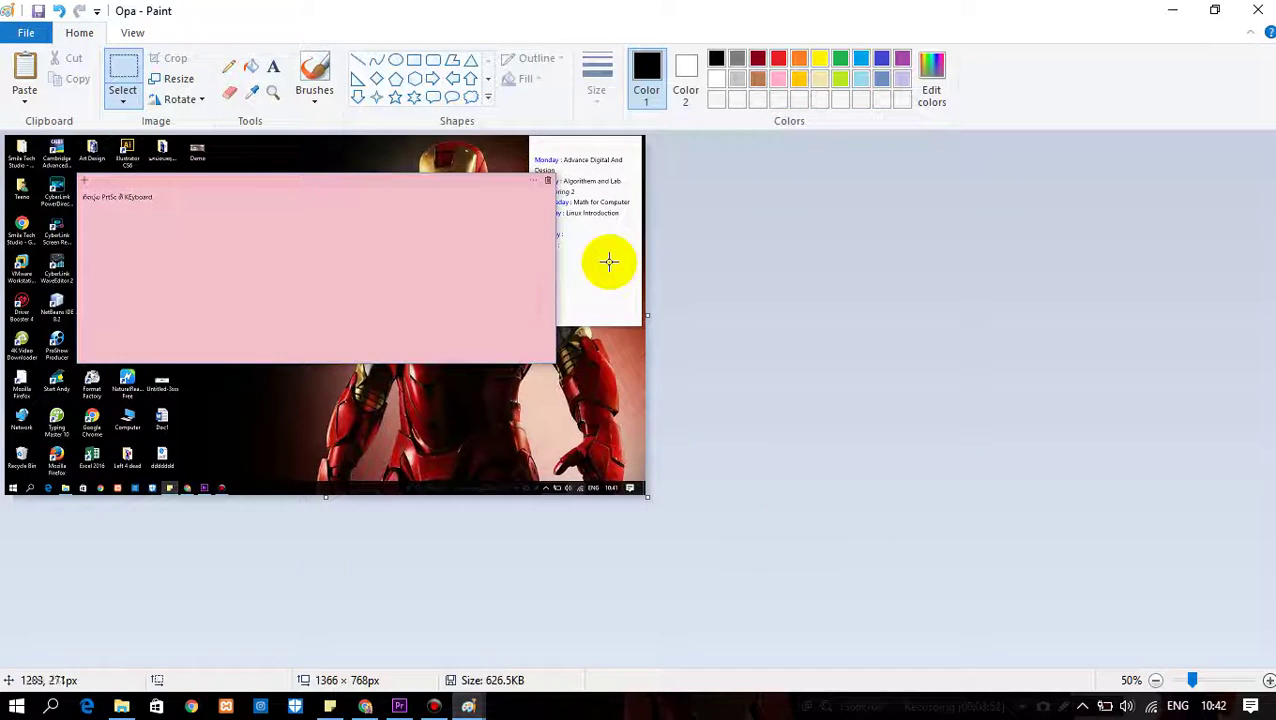
Step: Clear the desktop by minimizing the saved Paint image, closing the blank Paint window, and narrowing the pink sticky note
click(1170, 11)
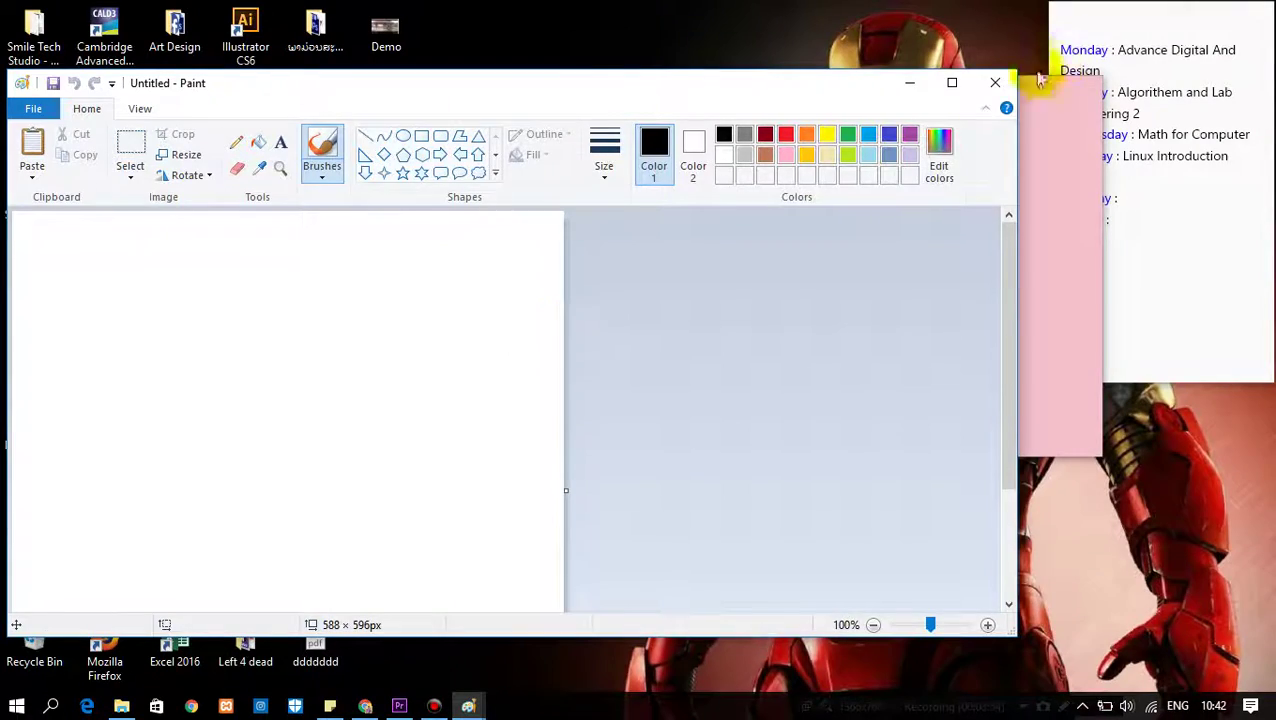
click(995, 83)
drag(152, 201, 924, 190)
Step: View the Opa image from the desktop in Photos, go back to the picture image, and close the viewer
double_click(386, 195)
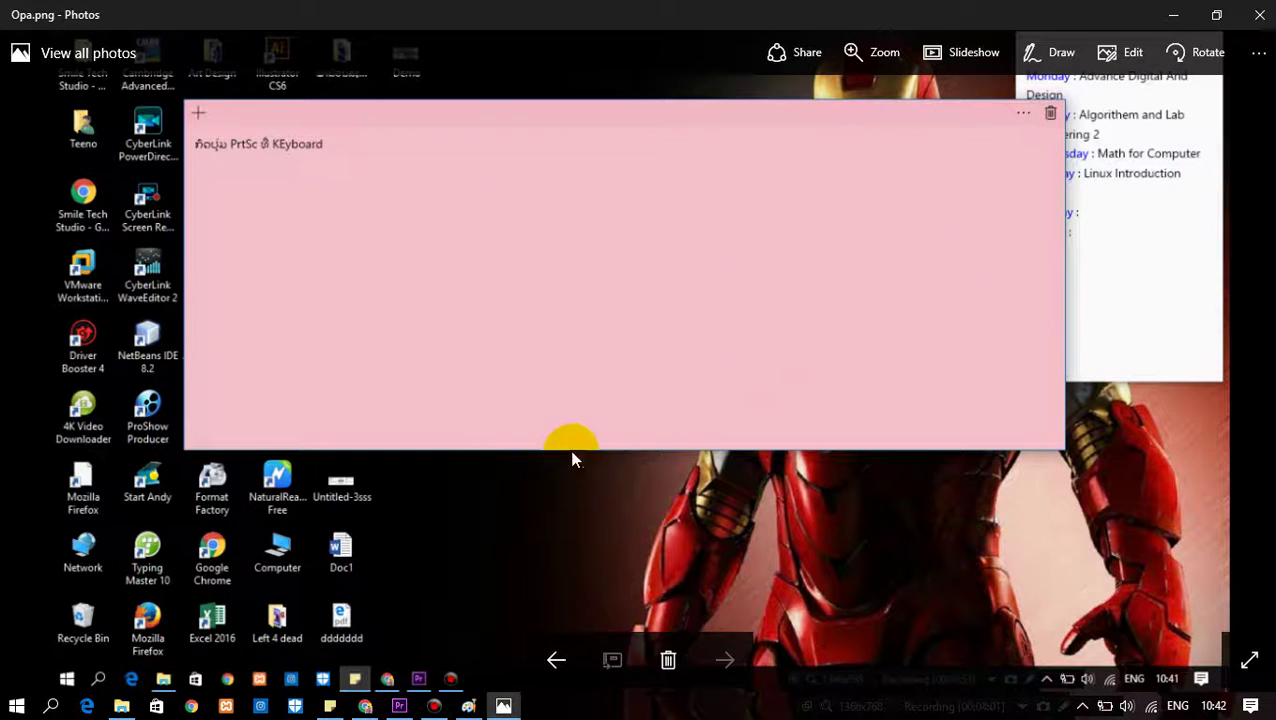
click(556, 660)
click(688, 418)
click(561, 666)
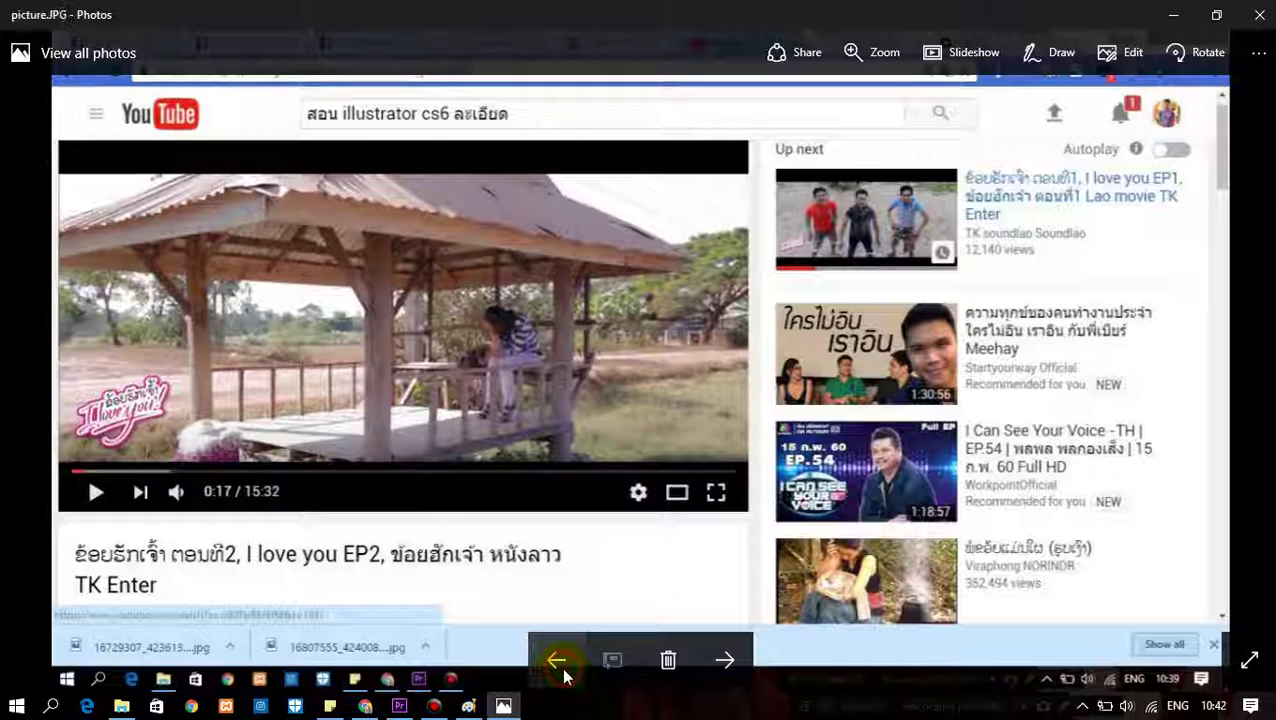
click(1258, 15)
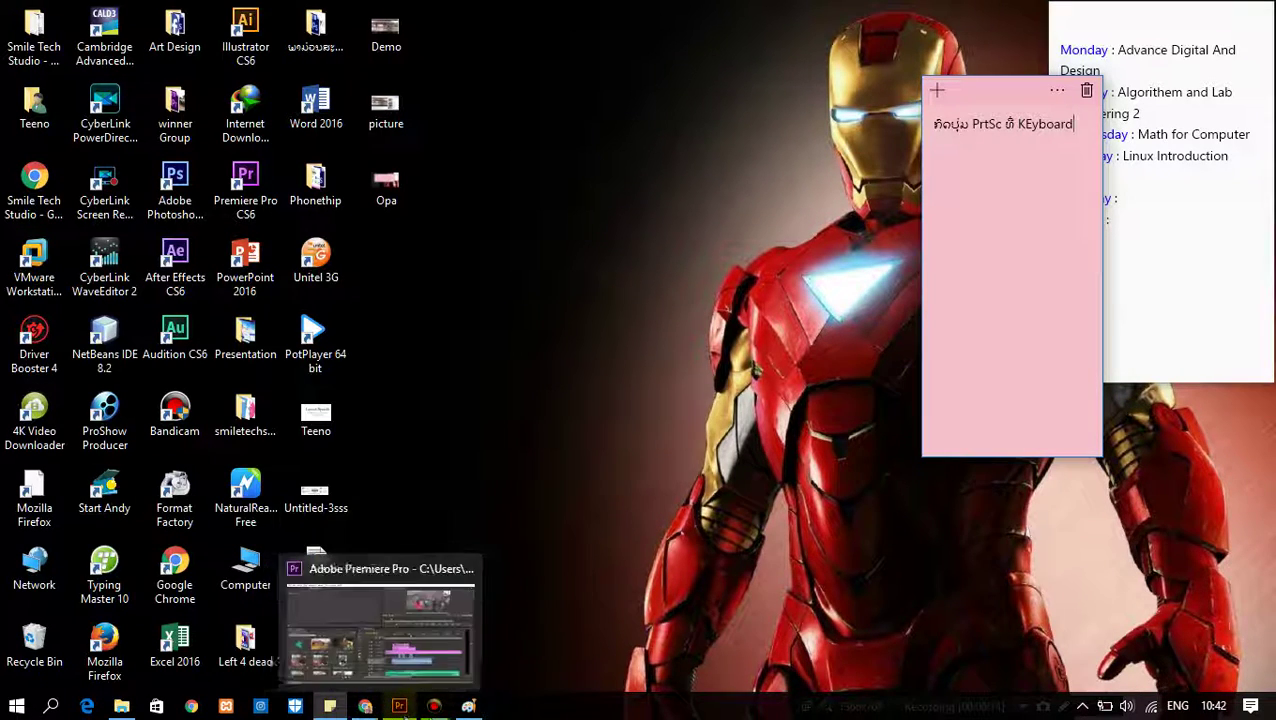
Step: Switch to the Bandicam recorder window
click(436, 708)
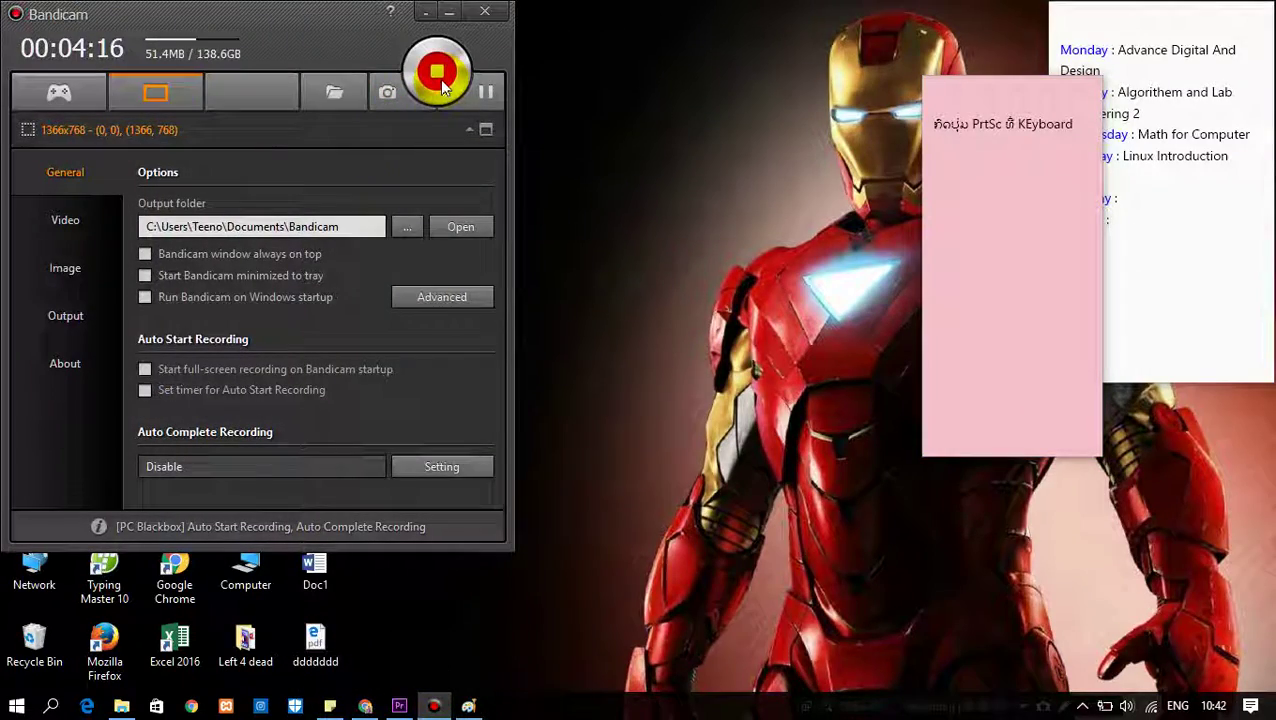